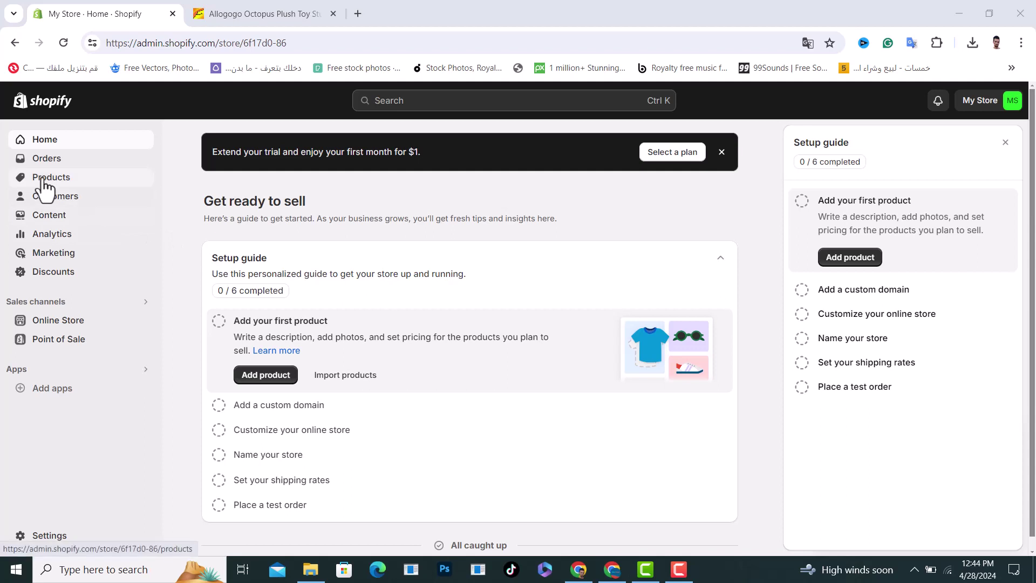
# - Go to the store's product list and start adding a new product
pyautogui.click(42, 180)
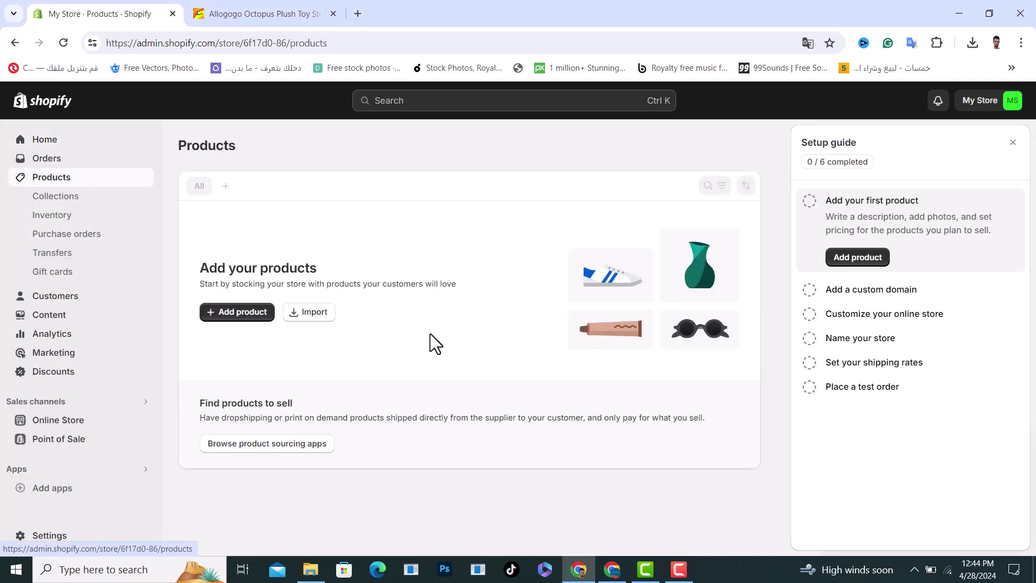
pyautogui.moveTo(194, 268); pyautogui.dragTo(306, 256)
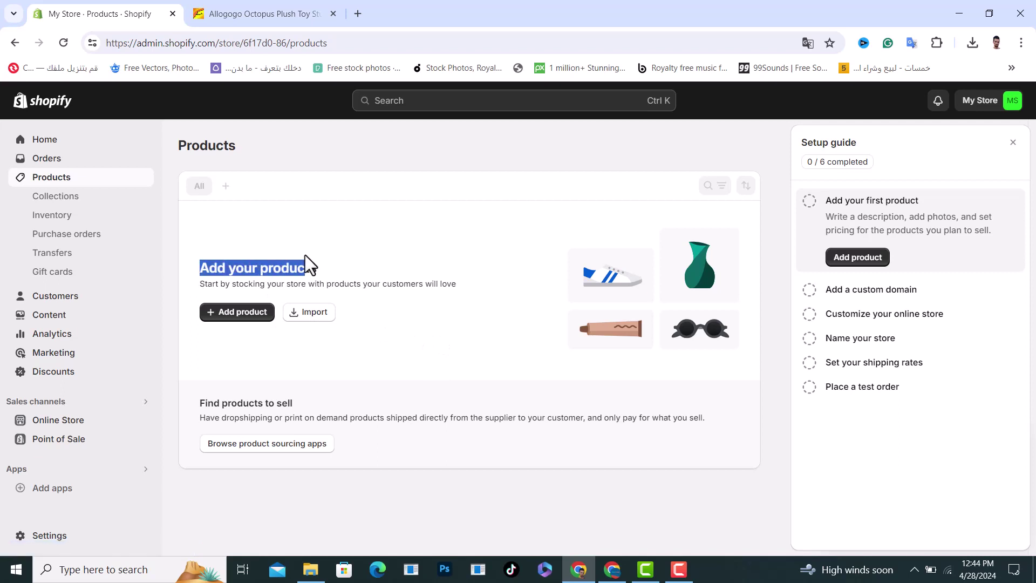
pyautogui.click(319, 264)
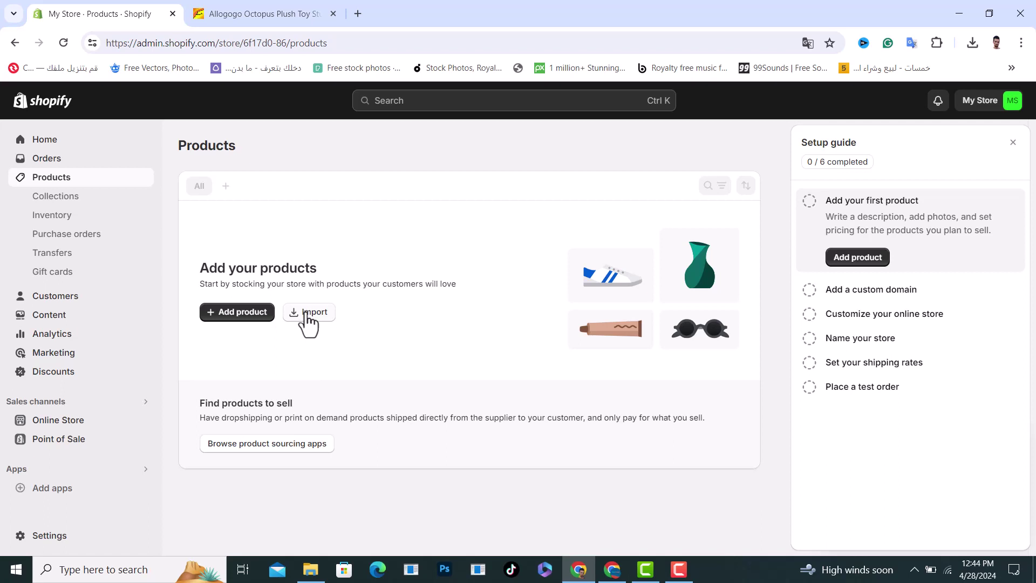
pyautogui.click(240, 318)
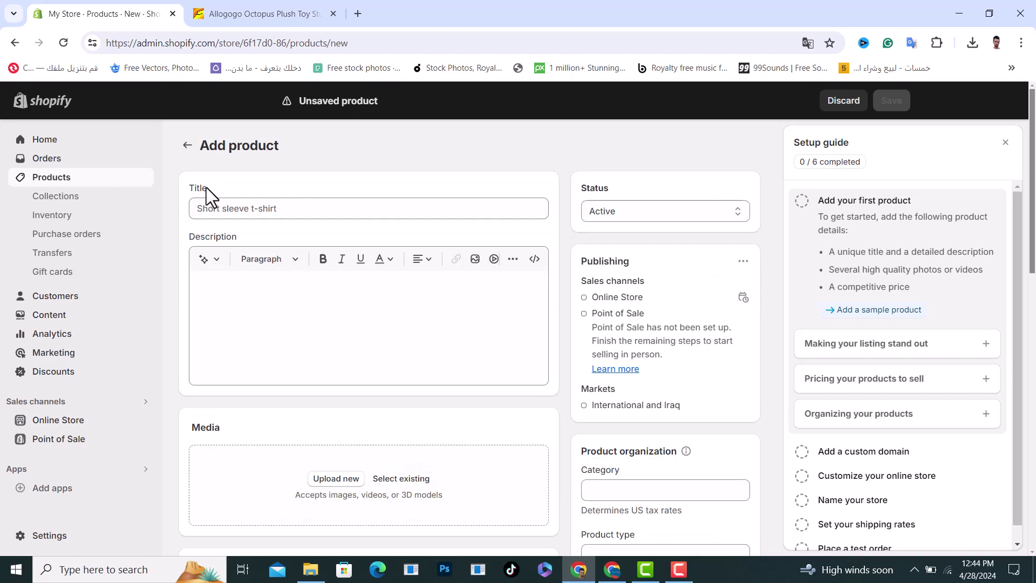
pyautogui.moveTo(208, 186); pyautogui.dragTo(186, 186)
pyautogui.click(351, 160)
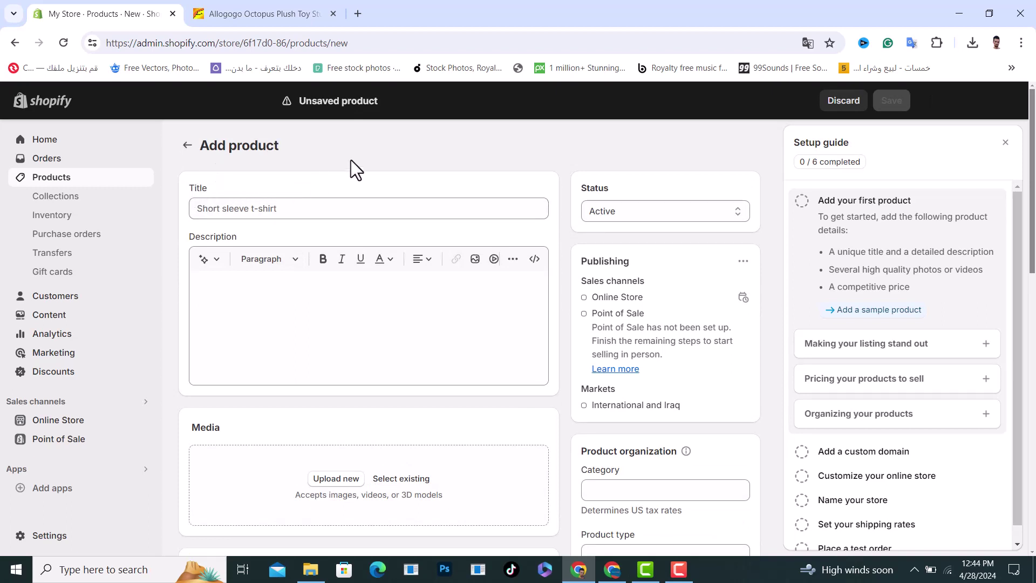
# - Copy "Octopus Plush Toy" from the Alibaba listing's title and paste it as the product title in Shopify
pyautogui.click(213, 13)
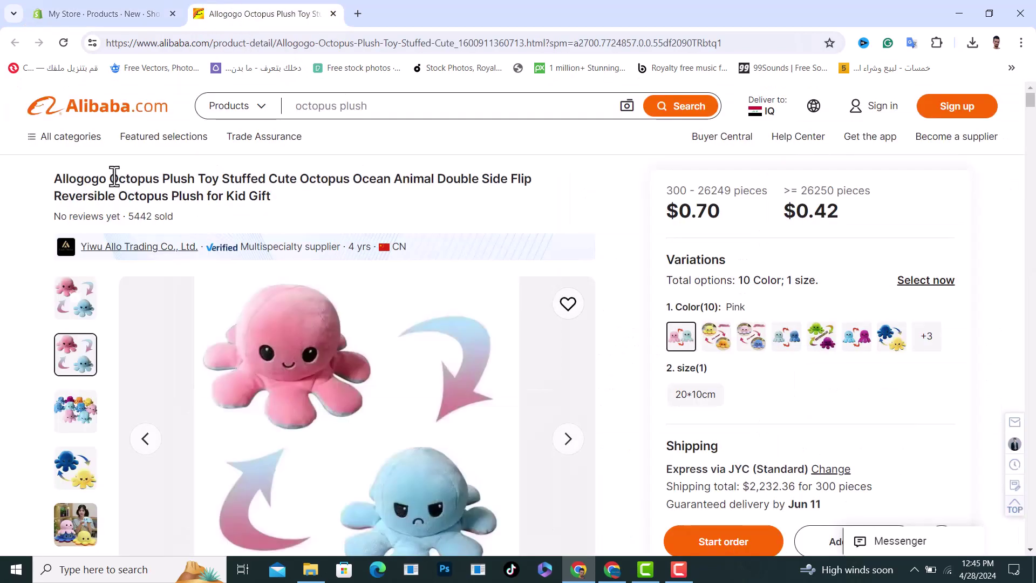
pyautogui.moveTo(115, 178); pyautogui.dragTo(219, 172)
pyautogui.rightClick(219, 172)
pyautogui.click(237, 192)
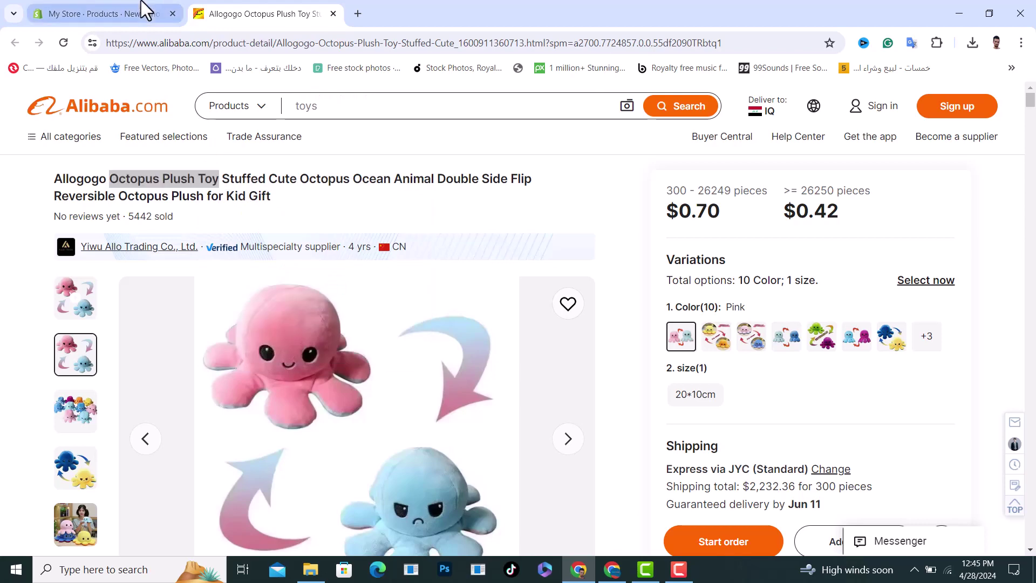
pyautogui.click(141, 2)
pyautogui.rightClick(253, 208)
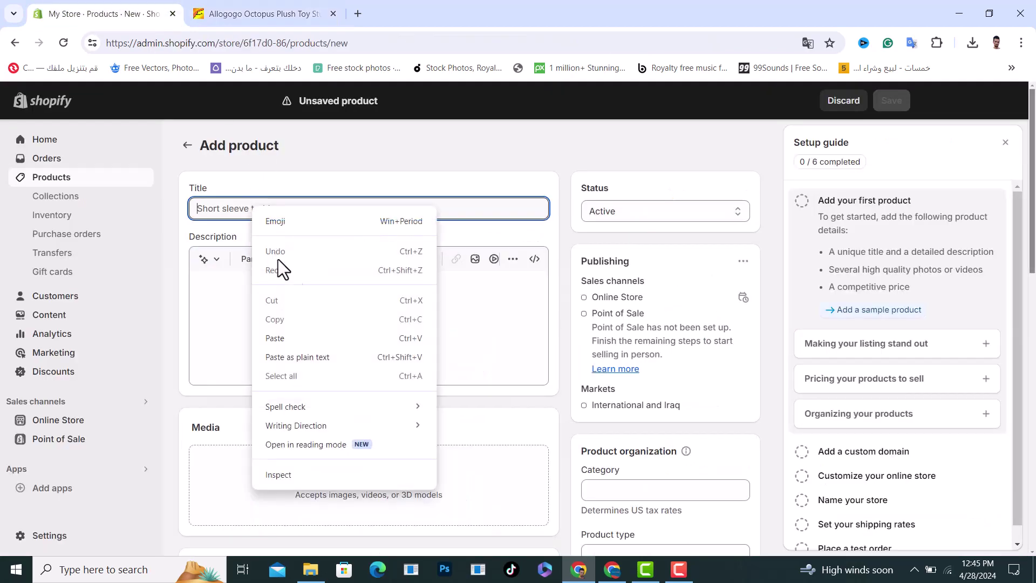
pyautogui.click(293, 338)
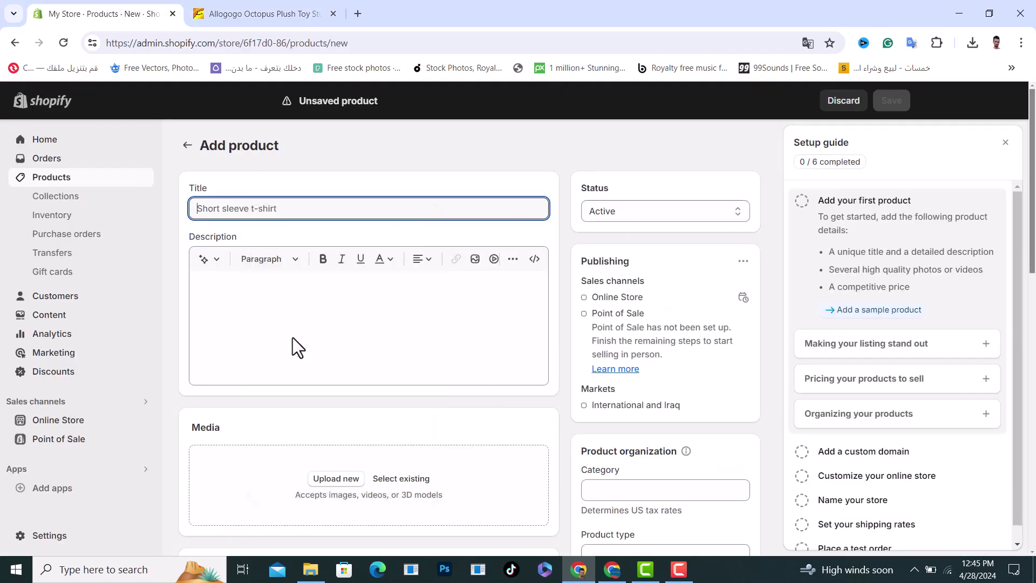
pyautogui.click(261, 225)
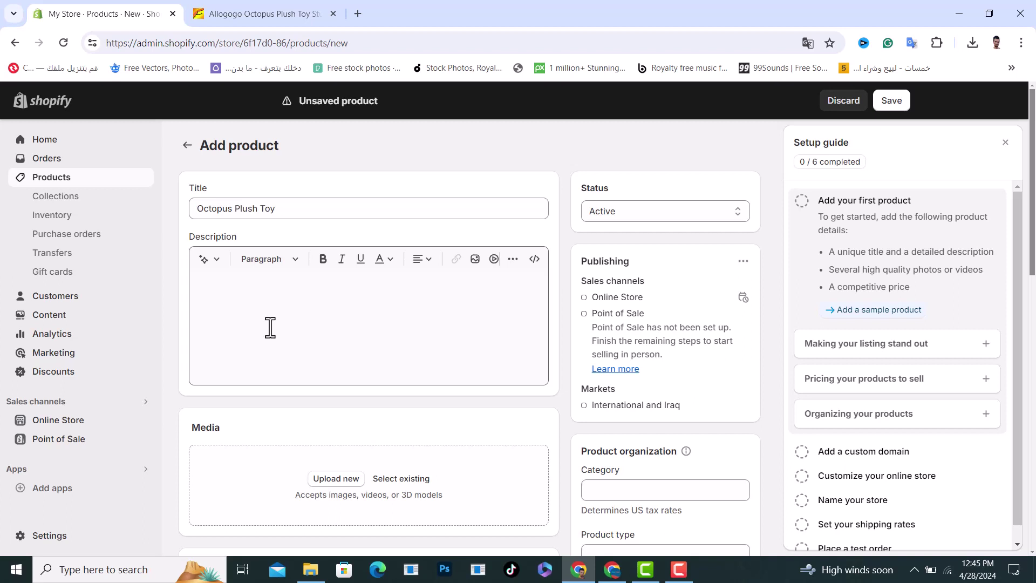
# - Paste the full Alibaba listing title, starting with "Allogogo Octopus Plush Toy Stuffed Cute", into the product description
pyautogui.hotkey('ctrl', 'v')
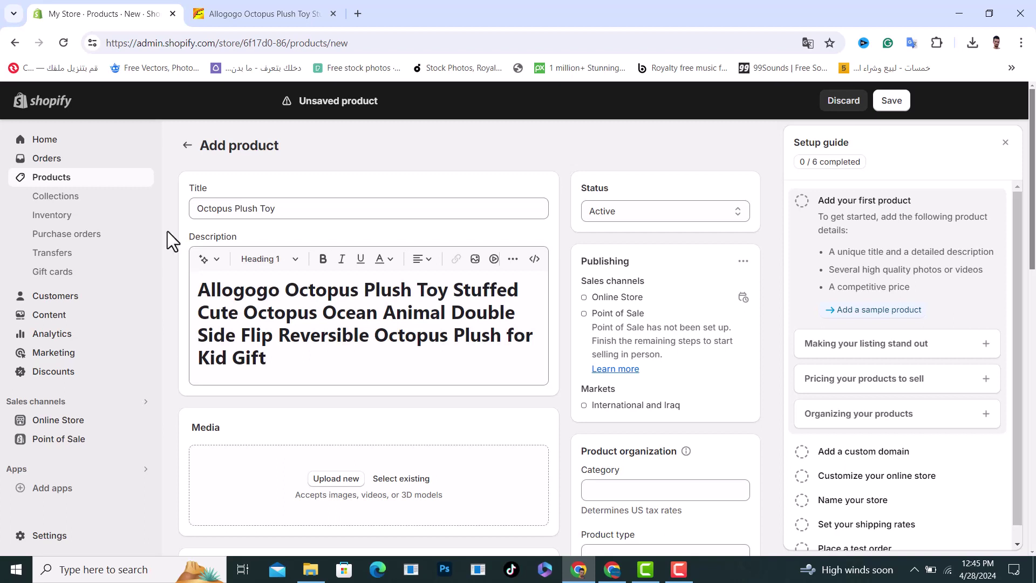
pyautogui.doubleClick(196, 189)
pyautogui.click(254, 275)
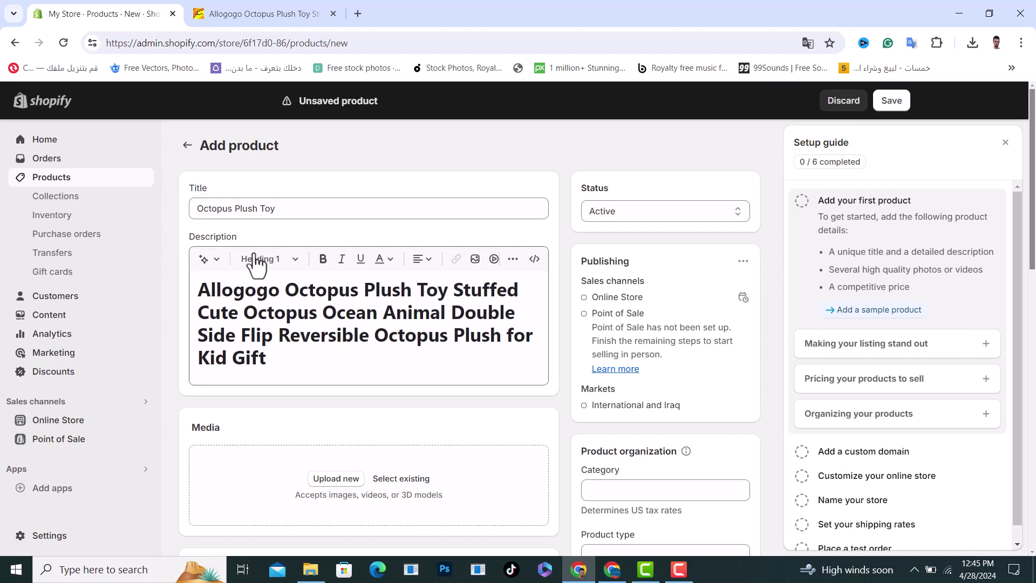
pyautogui.moveTo(173, 238); pyautogui.dragTo(267, 238)
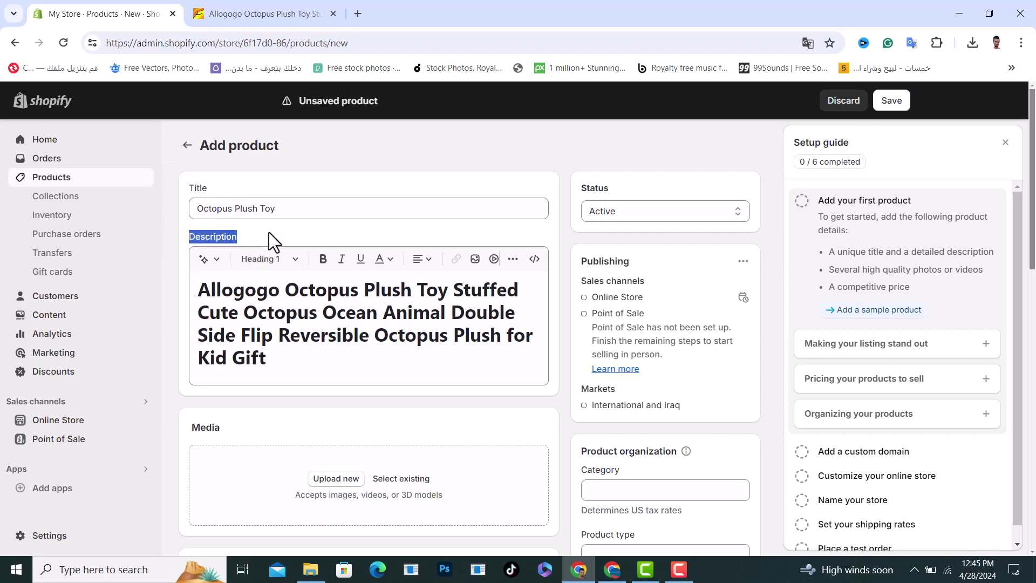
pyautogui.click(292, 280)
# - Upload the octopus images 51JDkMG3tLL._AC_, 61AwGJQu3CL and 61Wh2+WvAyL._AC_UF1000,1000_QL80_ from Downloads as the product media
pyautogui.scroll(-3, 291, 281)
pyautogui.click(292, 285)
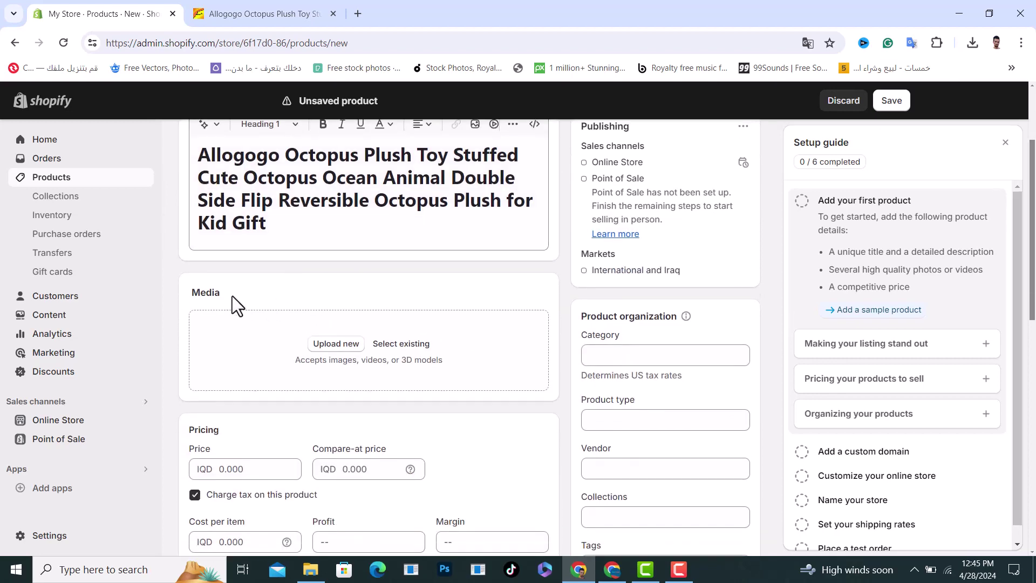
pyautogui.moveTo(206, 295); pyautogui.dragTo(183, 292)
pyautogui.click(274, 286)
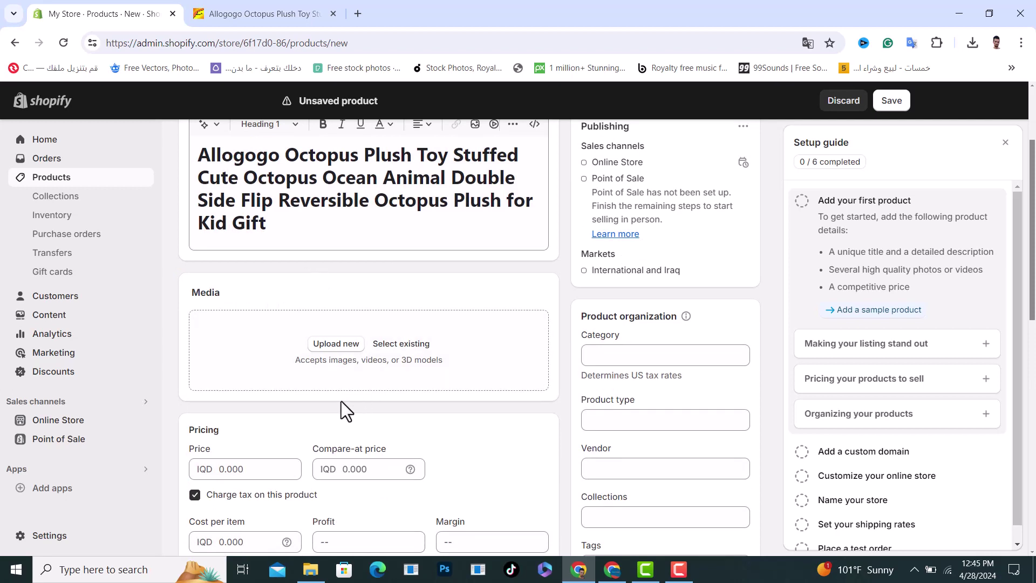
pyautogui.click(335, 349)
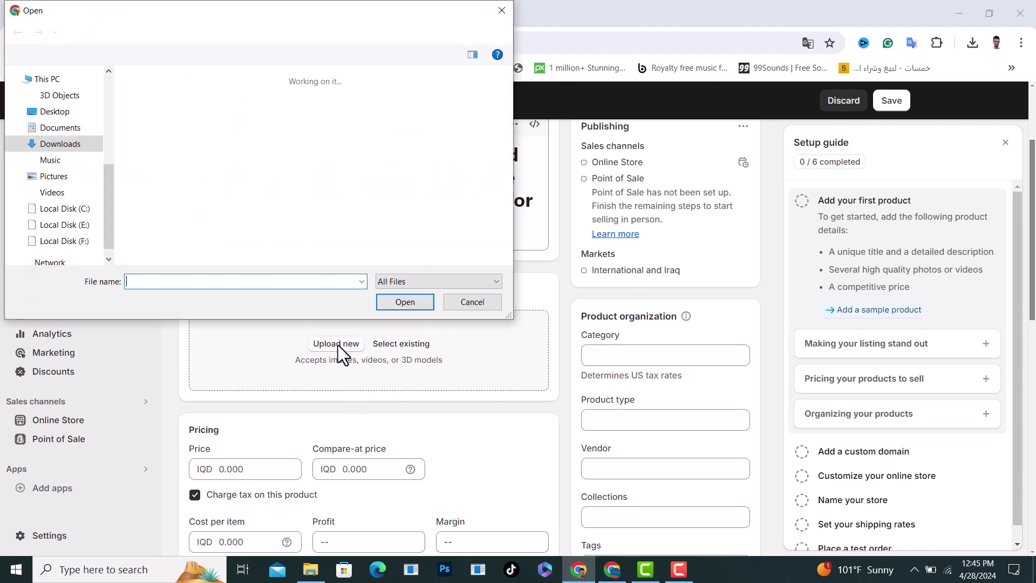
pyautogui.moveTo(396, 139); pyautogui.dragTo(170, 136)
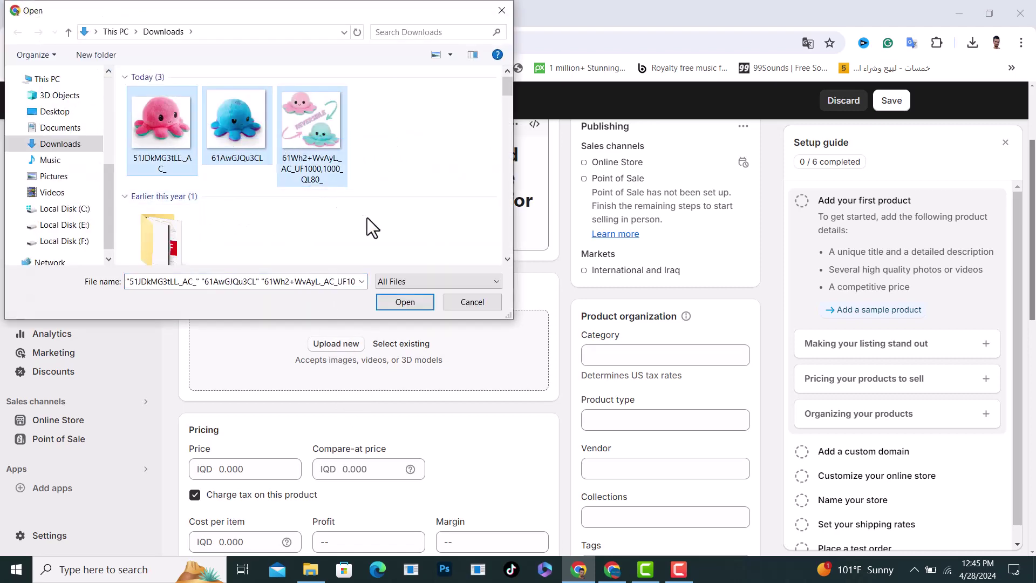
pyautogui.click(394, 306)
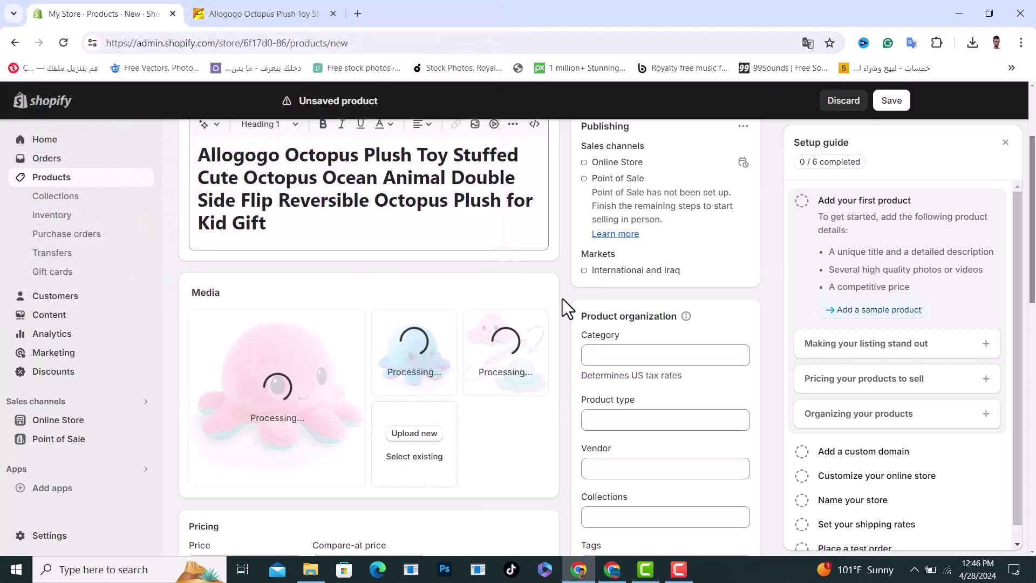
# - Set the product's price to IQD 7
pyautogui.scroll(-2, 562, 299)
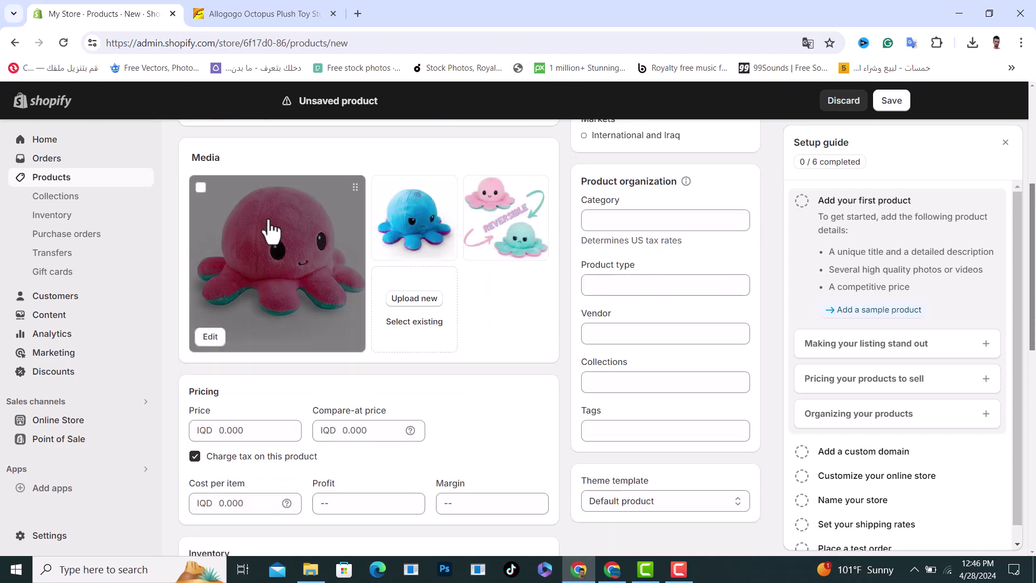
pyautogui.scroll(-3, 533, 308)
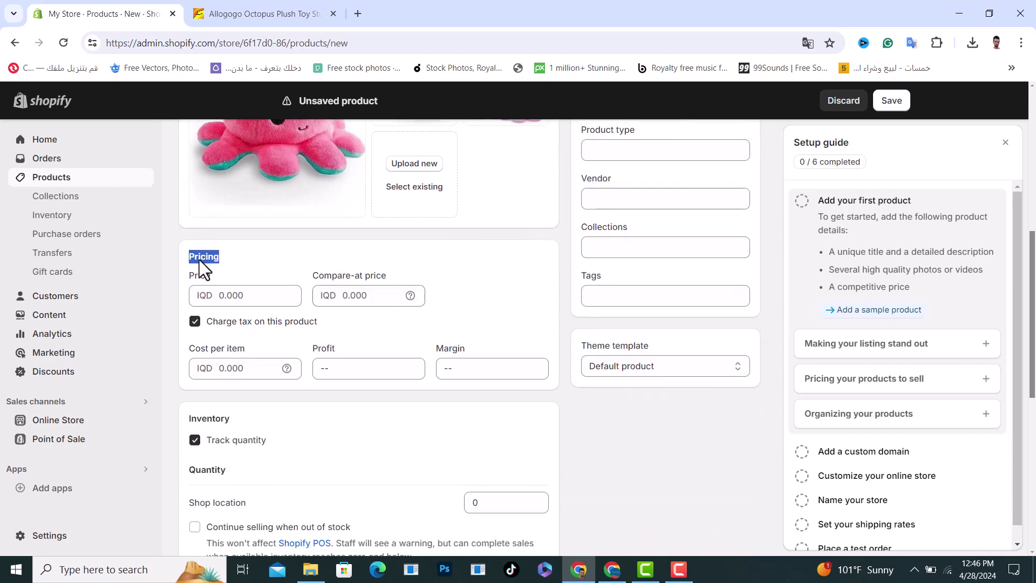
pyautogui.click(258, 266)
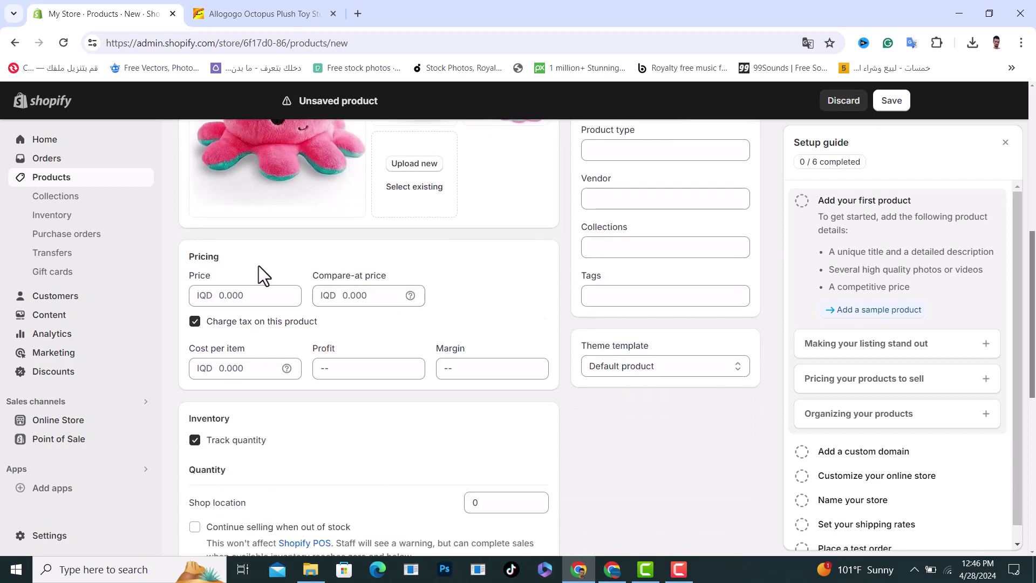
pyautogui.click(233, 298)
pyautogui.write('7')
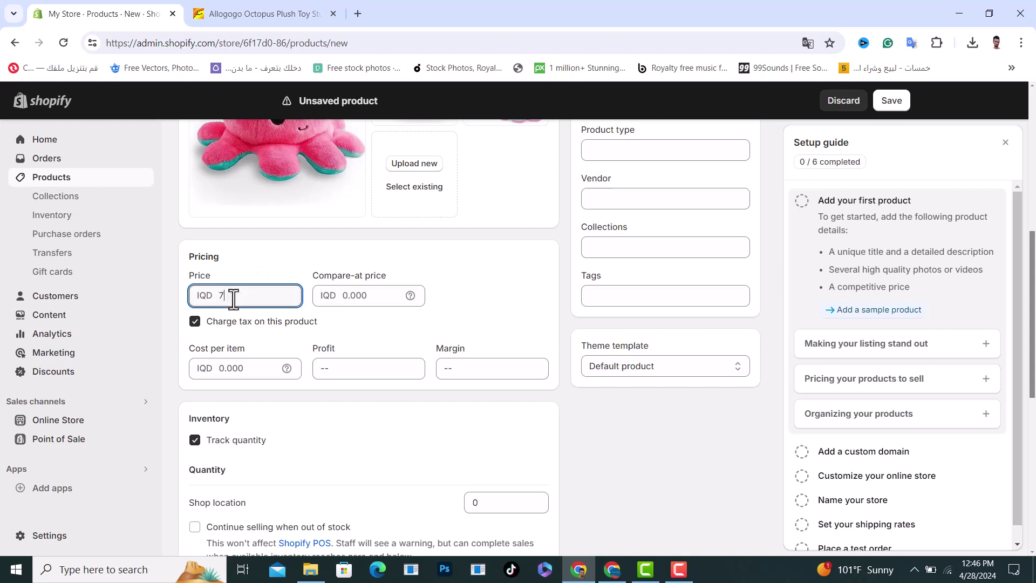
pyautogui.click(276, 264)
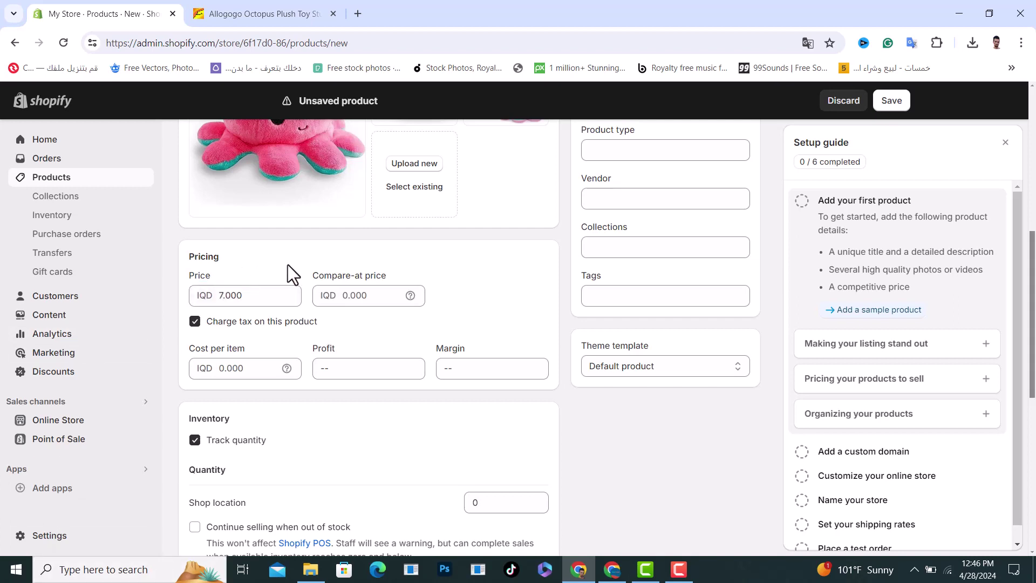
# - Set the product's compare-at price to IQD 10
pyautogui.moveTo(309, 273); pyautogui.dragTo(322, 274)
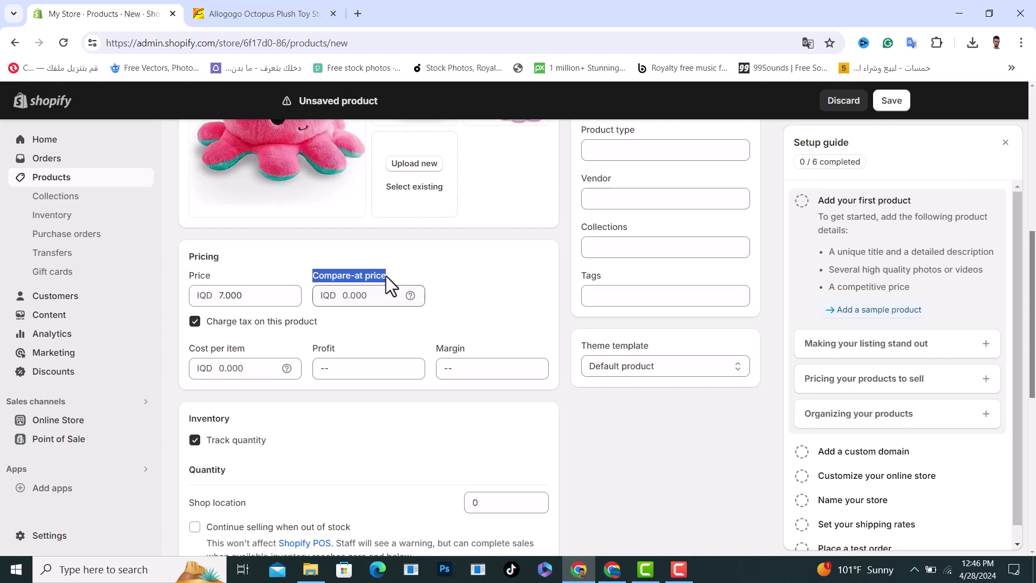
pyautogui.click(287, 261)
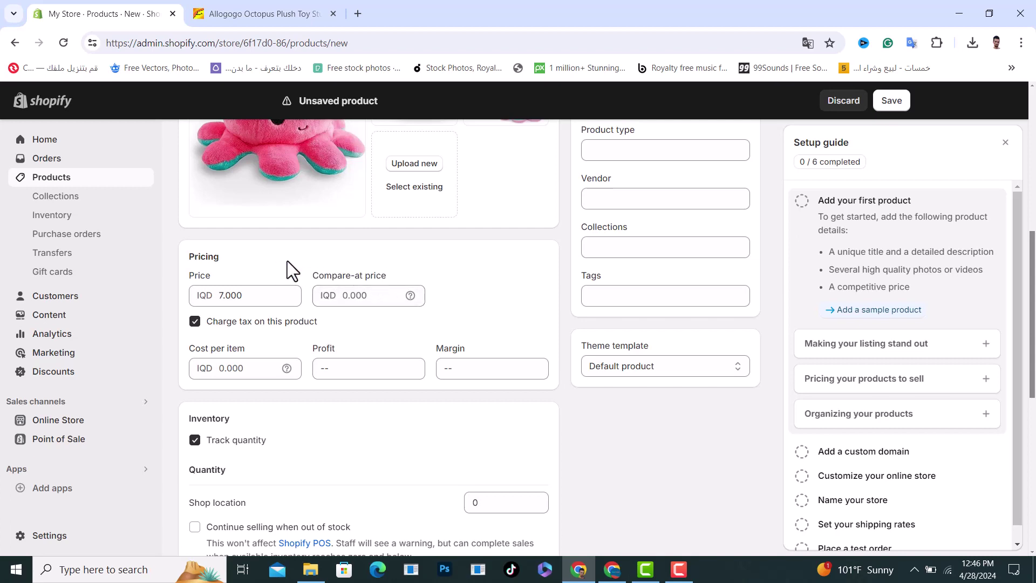
pyautogui.doubleClick(244, 298)
pyautogui.click(244, 298)
pyautogui.click(363, 297)
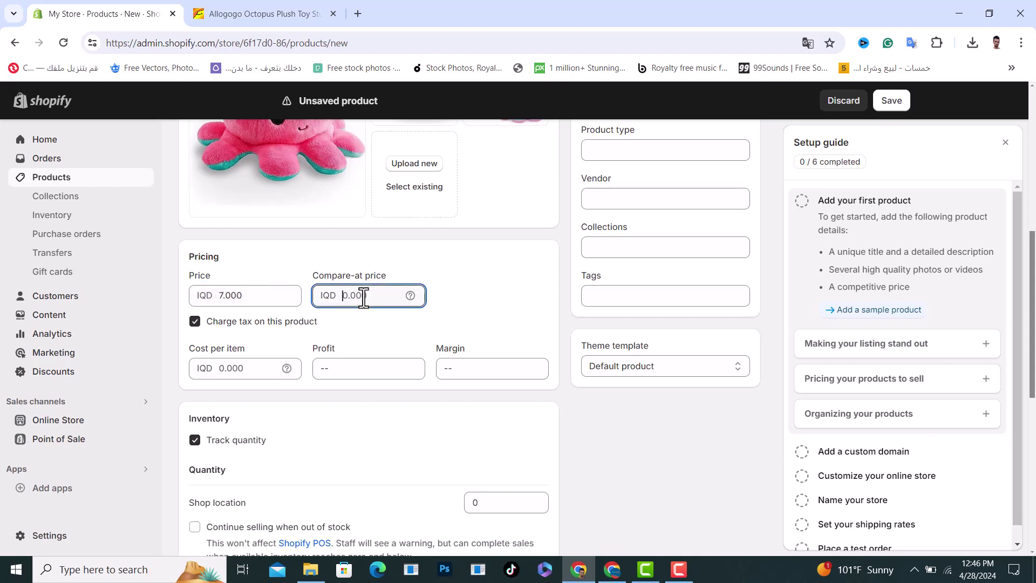
pyautogui.write('10')
pyautogui.click(277, 274)
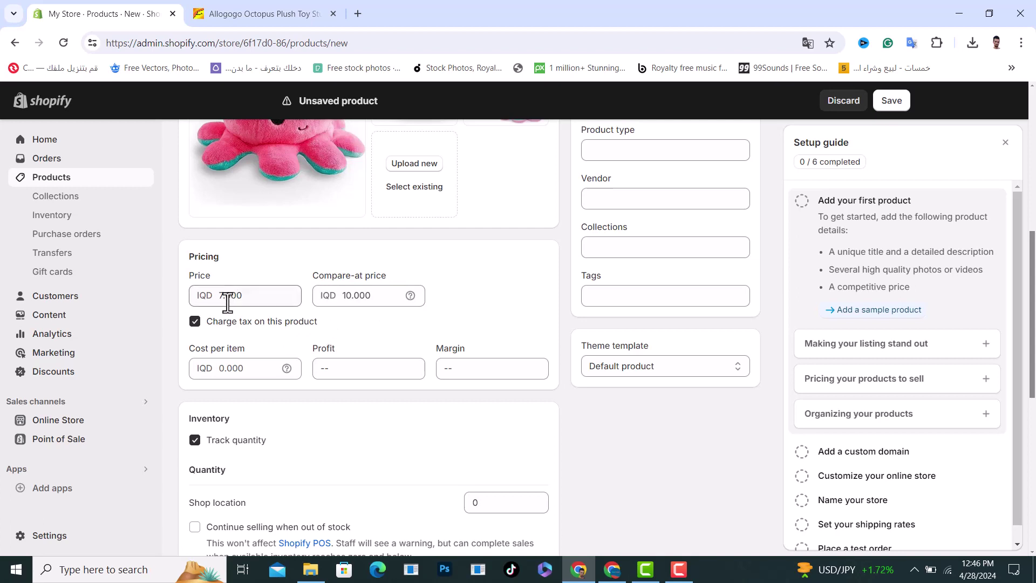
# - Clear the product's compare-at price
pyautogui.doubleClick(363, 296)
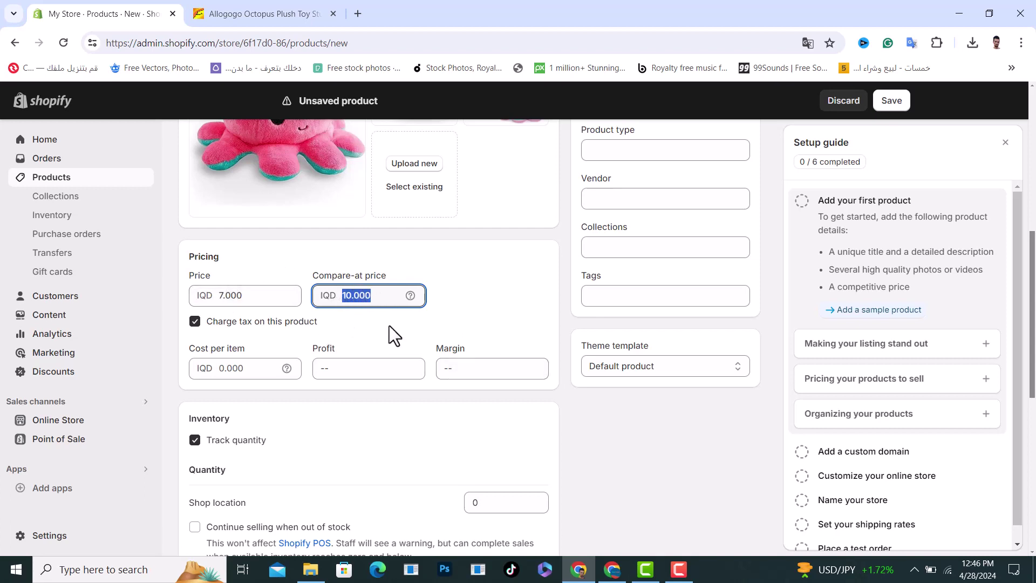
pyautogui.press('BackSpace')
pyautogui.click(283, 270)
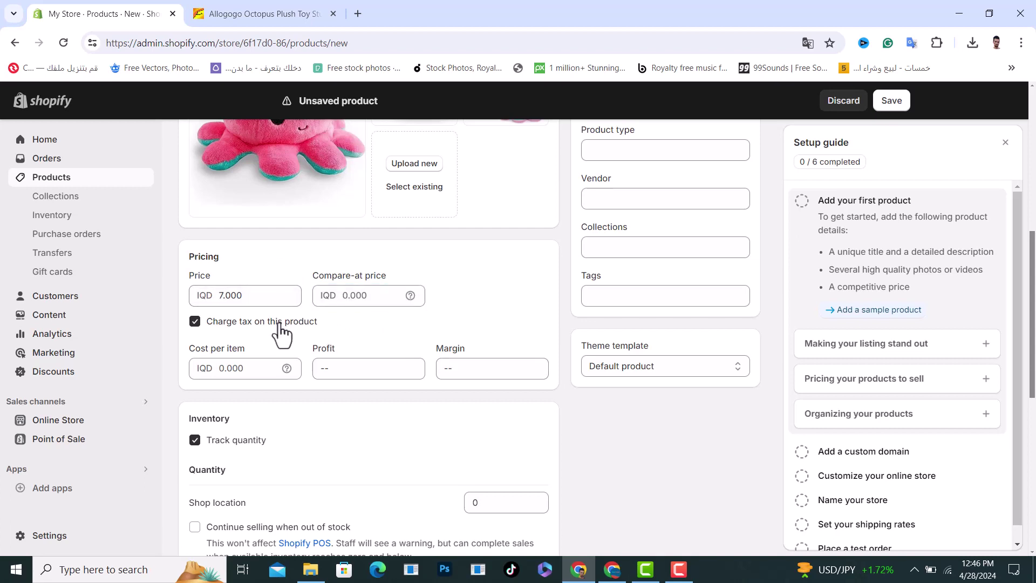
# - Set the product's cost per item to IQD 3 and check the calculated profit
pyautogui.scroll(-1, 279, 326)
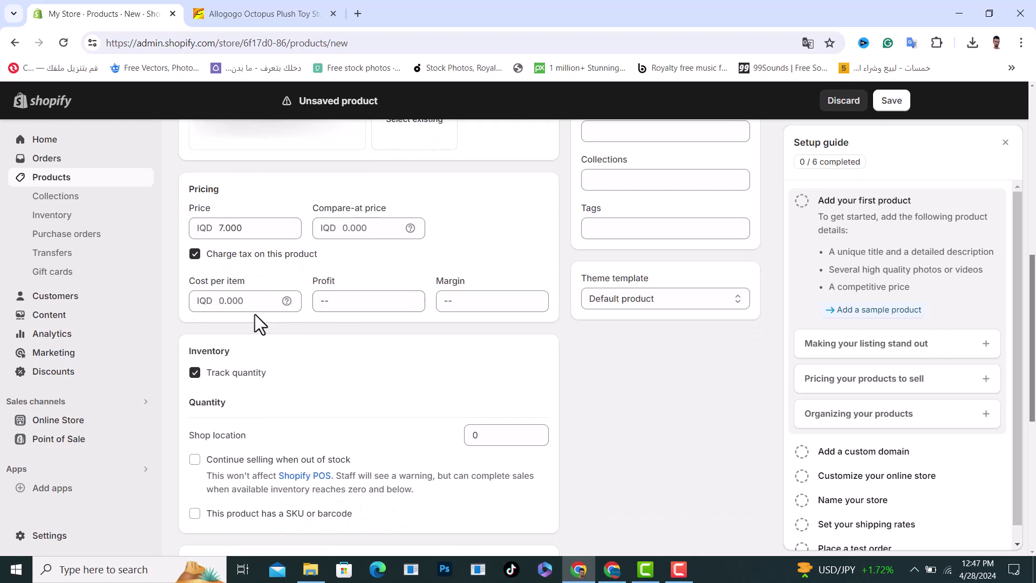
pyautogui.click(195, 254)
pyautogui.moveTo(188, 281); pyautogui.dragTo(210, 281)
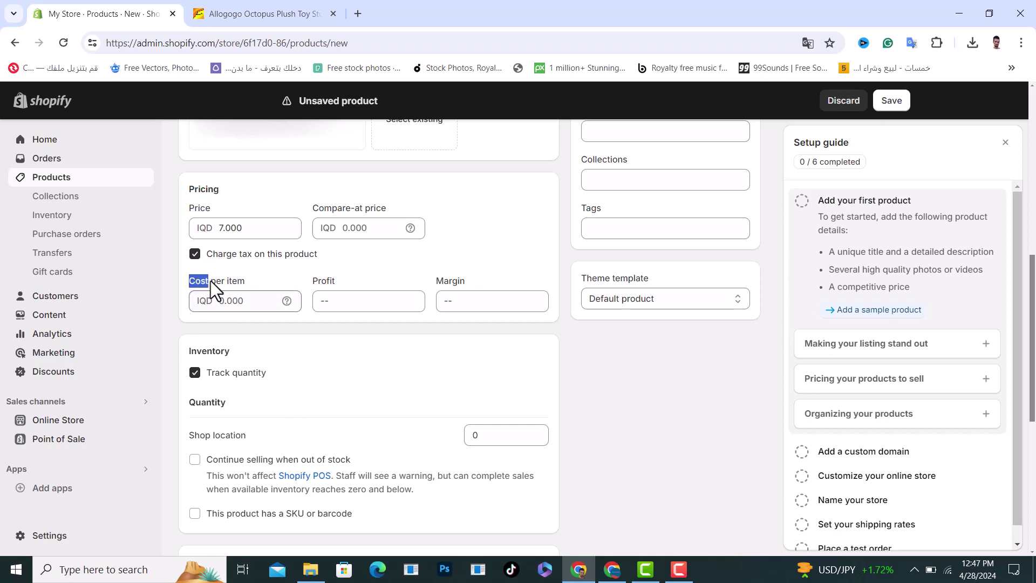
pyautogui.click(285, 287)
pyautogui.click(230, 302)
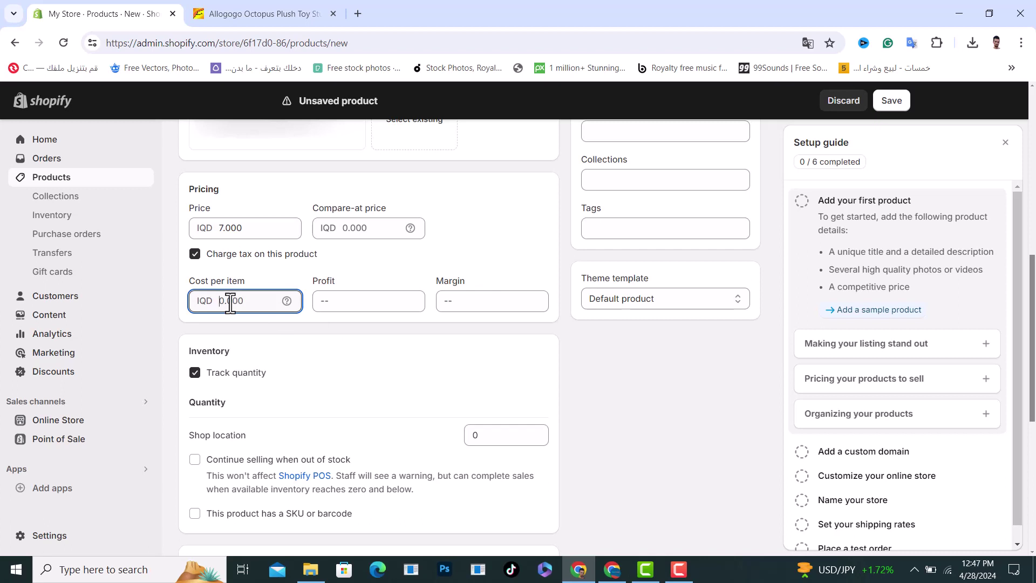
pyautogui.write('3')
pyautogui.click(176, 279)
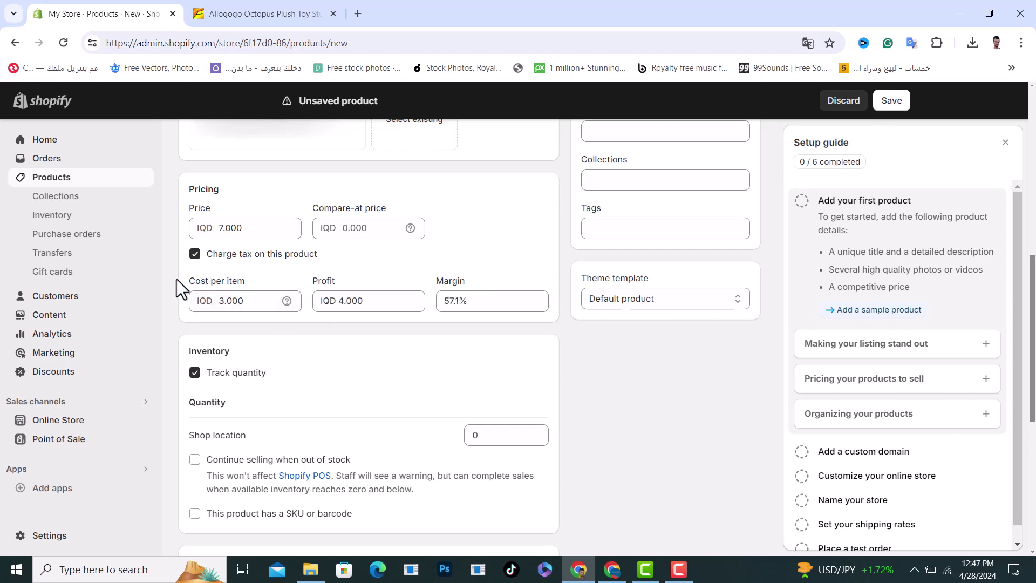
pyautogui.moveTo(339, 300); pyautogui.dragTo(358, 302)
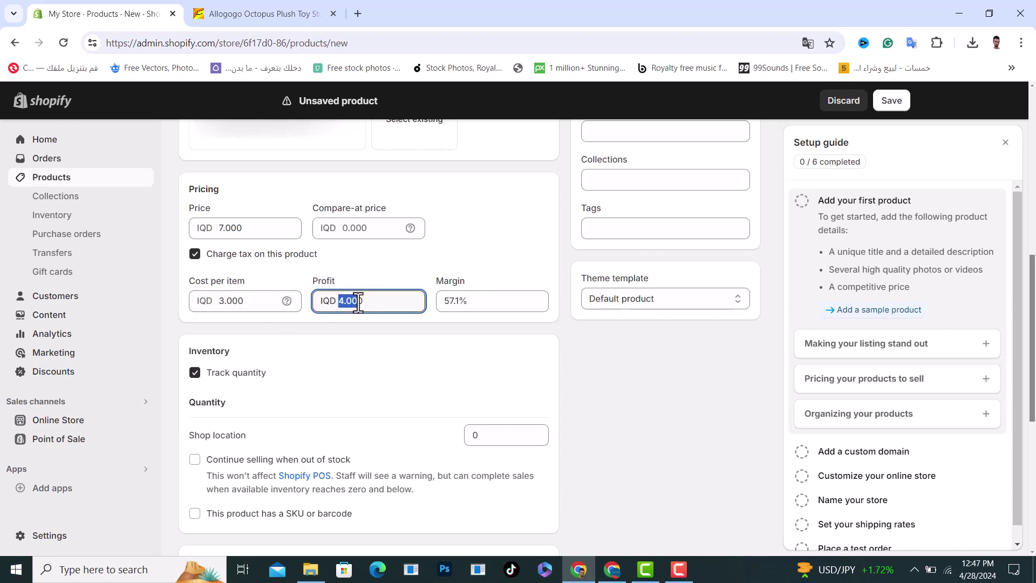
pyautogui.click(358, 302)
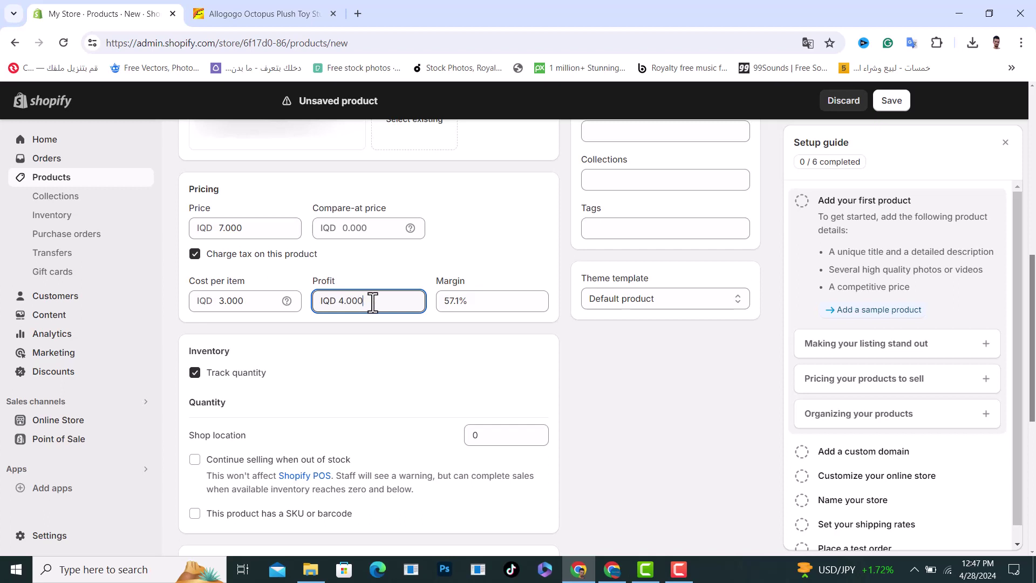
pyautogui.doubleClick(450, 283)
pyautogui.click(472, 279)
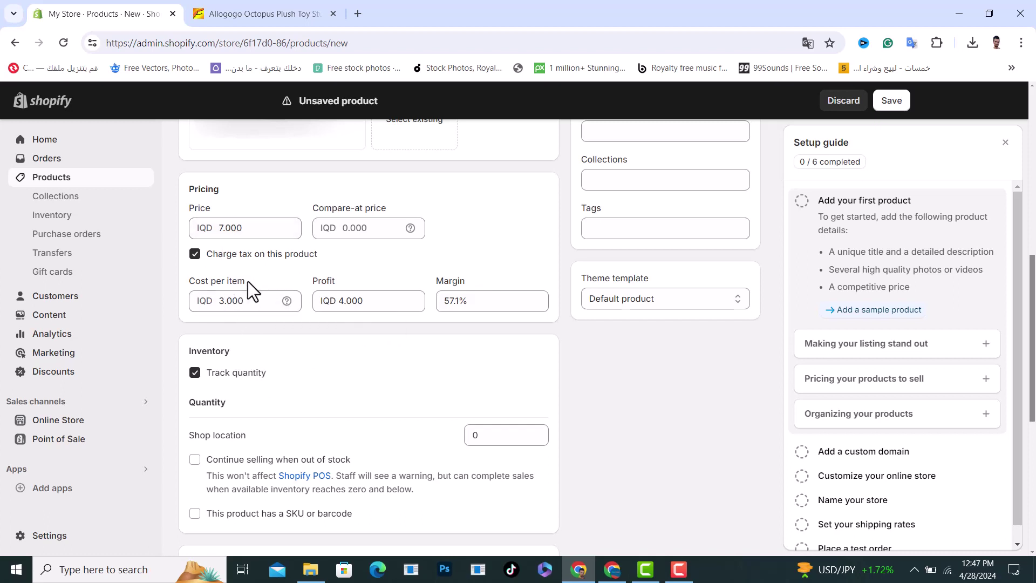
pyautogui.moveTo(248, 281); pyautogui.dragTo(187, 282)
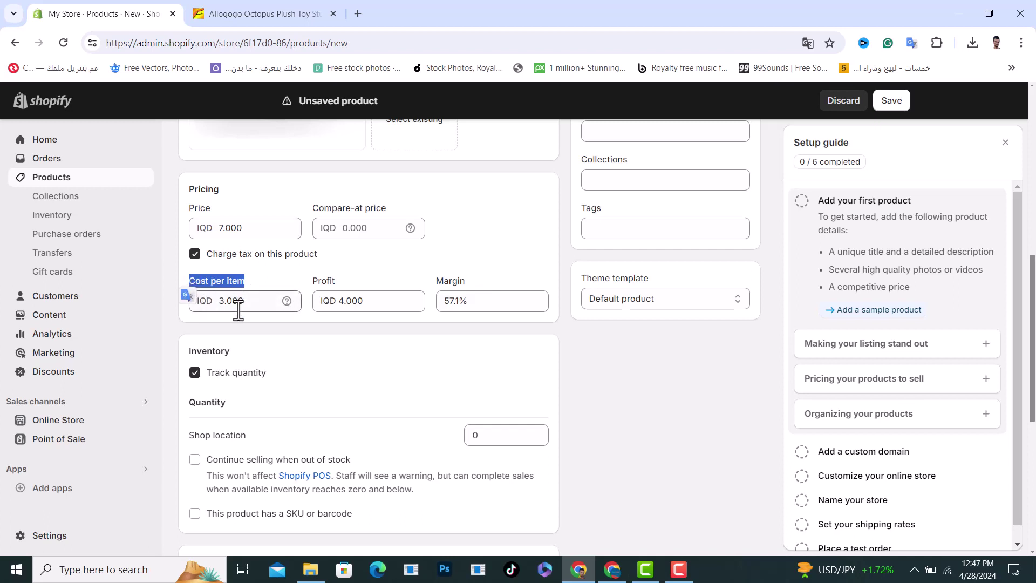
pyautogui.click(260, 274)
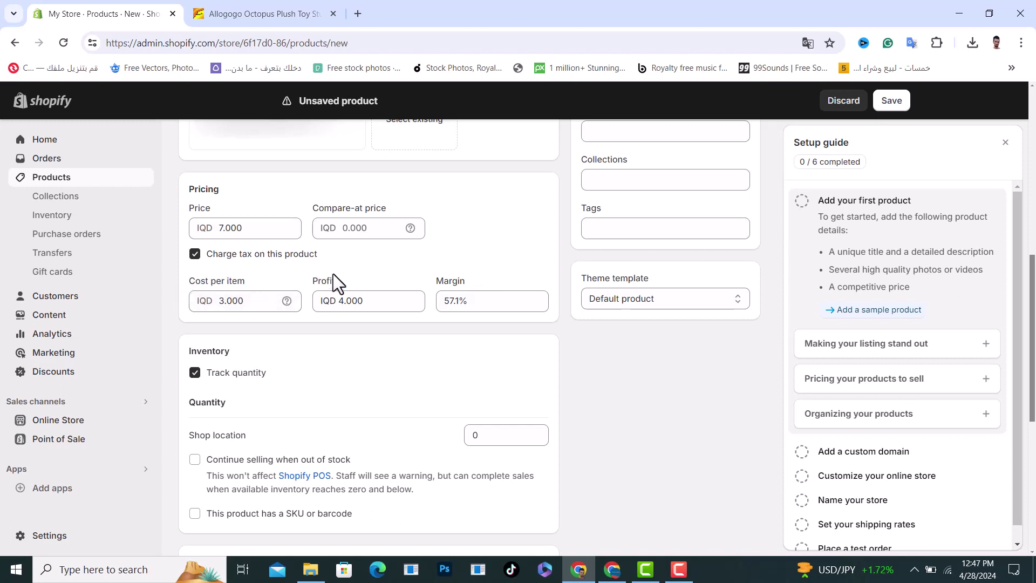
pyautogui.moveTo(362, 303); pyautogui.dragTo(330, 303)
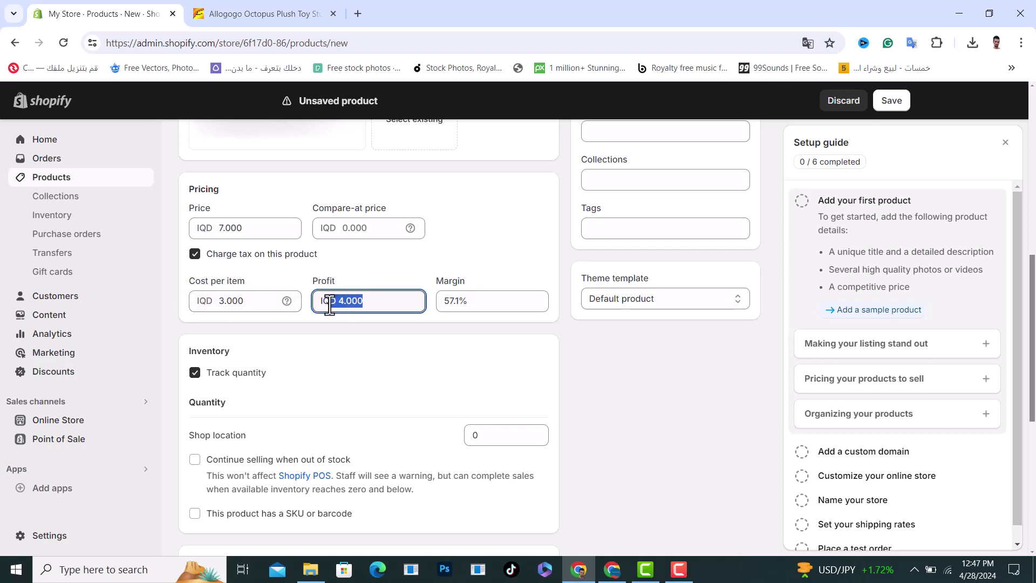
pyautogui.click(357, 276)
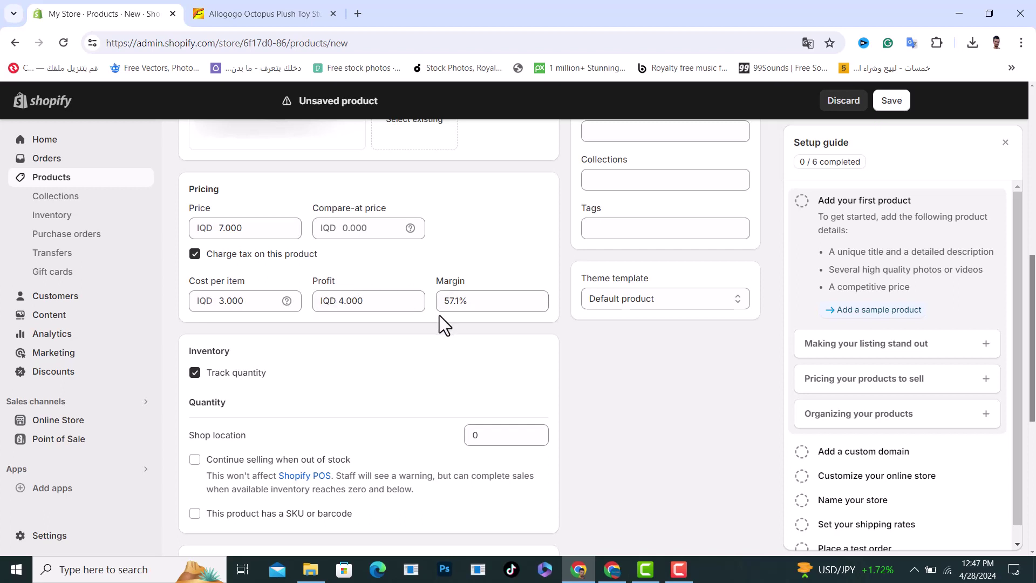
# - Set the product's inventory quantity at the shop location to 100
pyautogui.scroll(-1, 507, 337)
pyautogui.scroll(-4, 510, 333)
pyautogui.scroll(1, 513, 335)
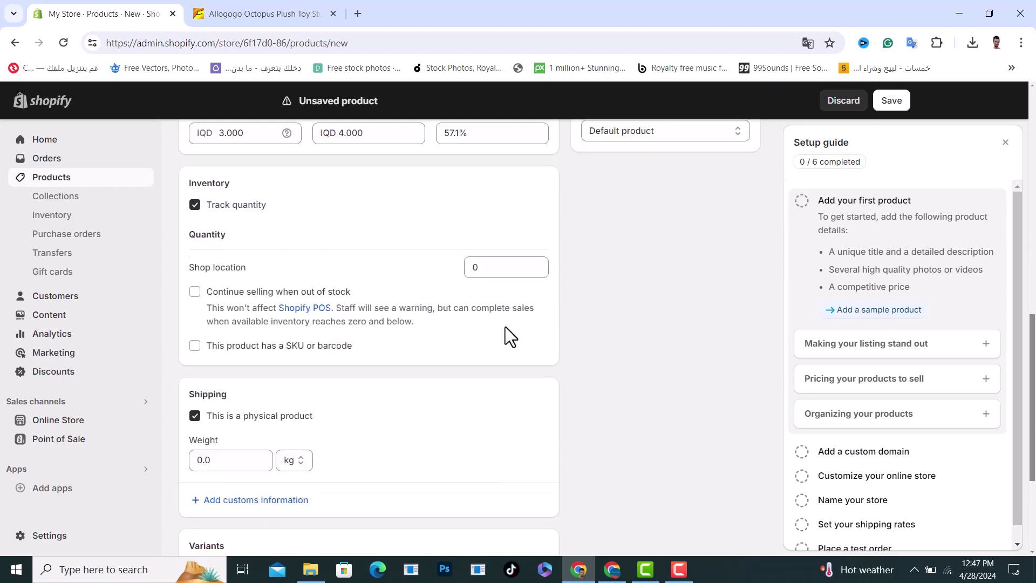
pyautogui.moveTo(232, 215); pyautogui.dragTo(189, 214)
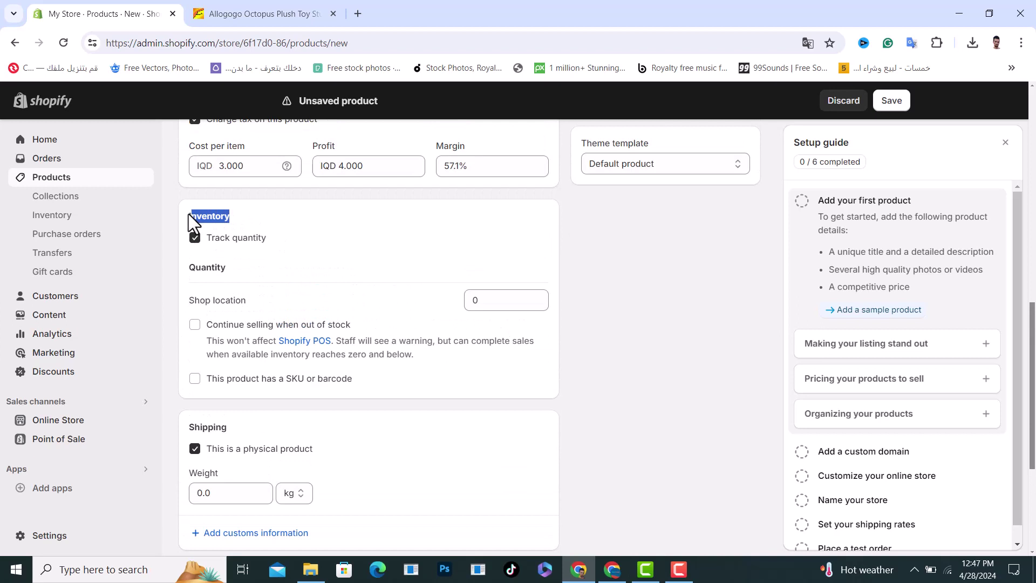
pyautogui.click(236, 222)
pyautogui.moveTo(489, 306); pyautogui.dragTo(474, 305)
pyautogui.write('100')
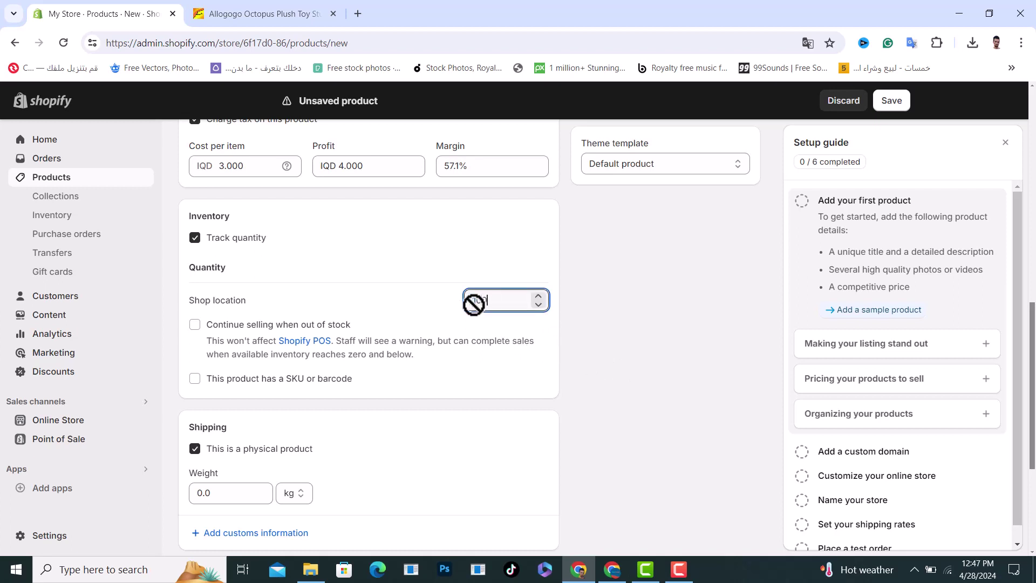
pyautogui.click(659, 297)
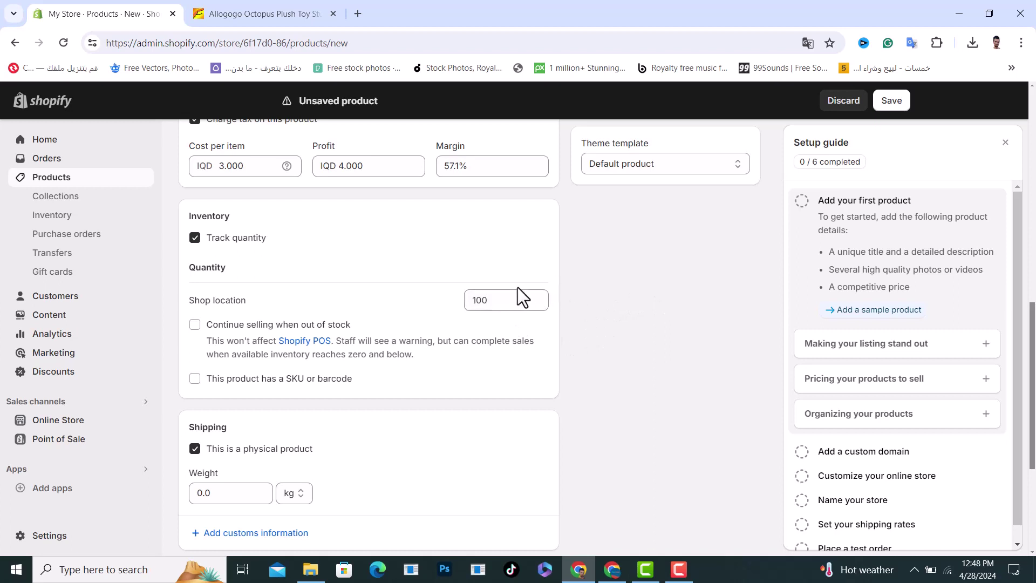
pyautogui.doubleClick(494, 300)
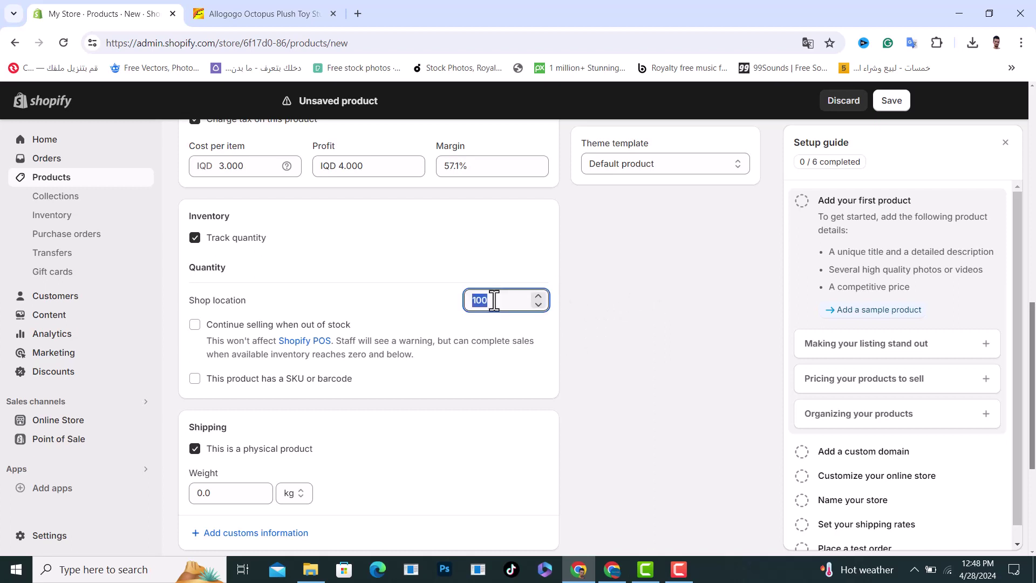
pyautogui.write('100')
pyautogui.click(755, 286)
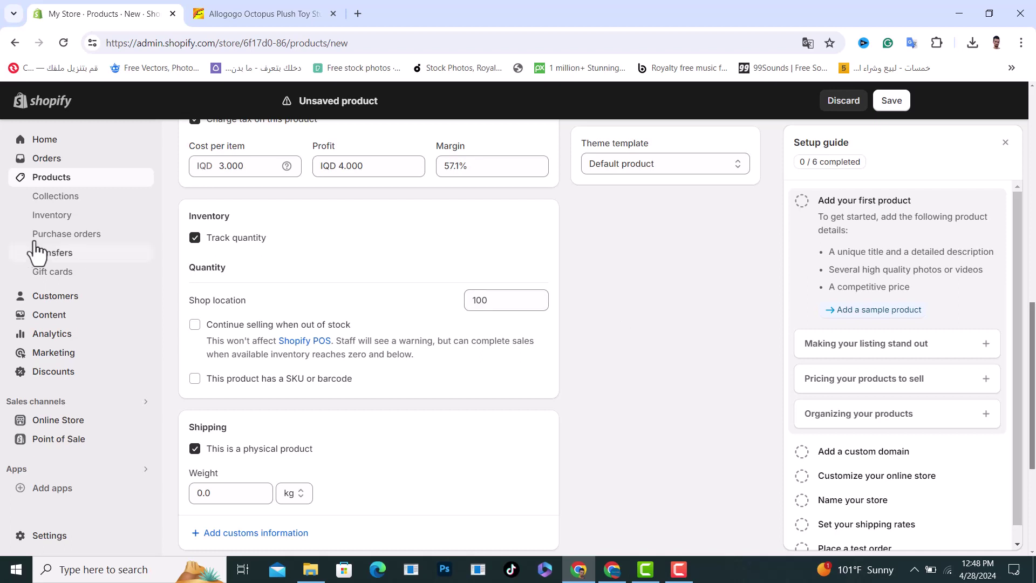
# - Turn the product's SKU or barcode option on and off again
pyautogui.click(195, 325)
pyautogui.scroll(-2, 572, 326)
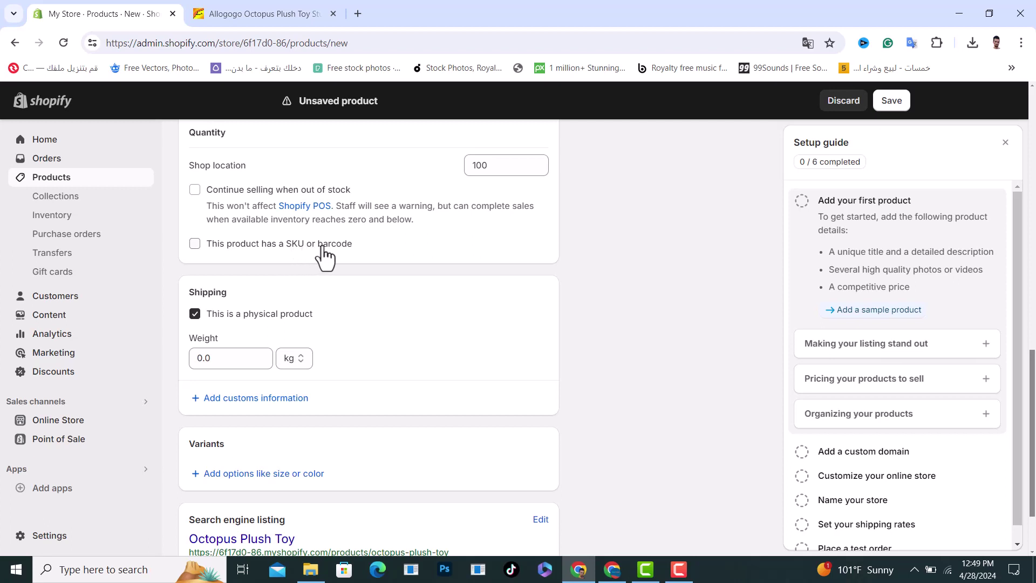
pyautogui.click(194, 243)
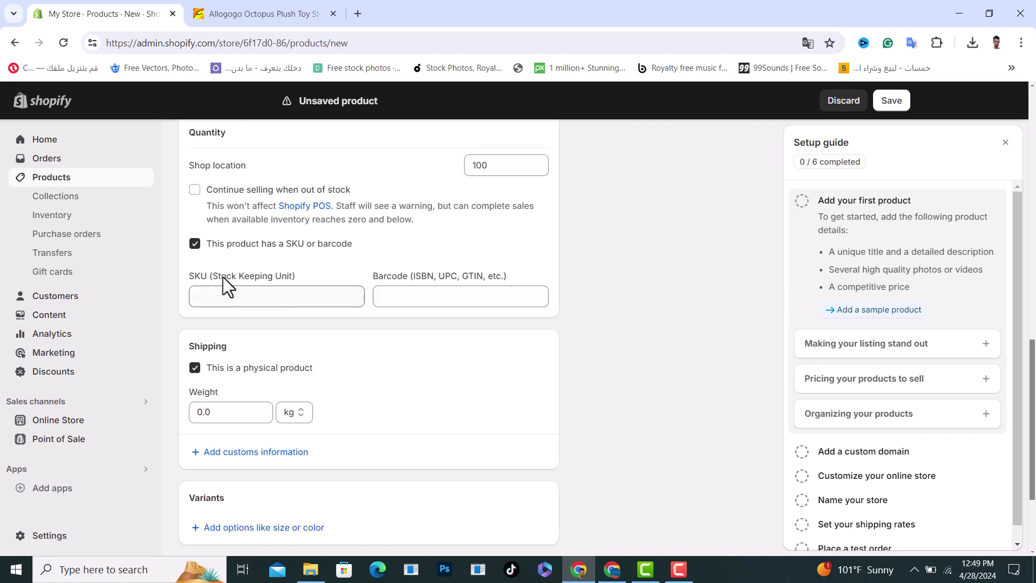
pyautogui.click(195, 244)
# - Add customs information to the product's shipping details, exposing the country of origin and HS code fields
pyautogui.scroll(-1, 637, 324)
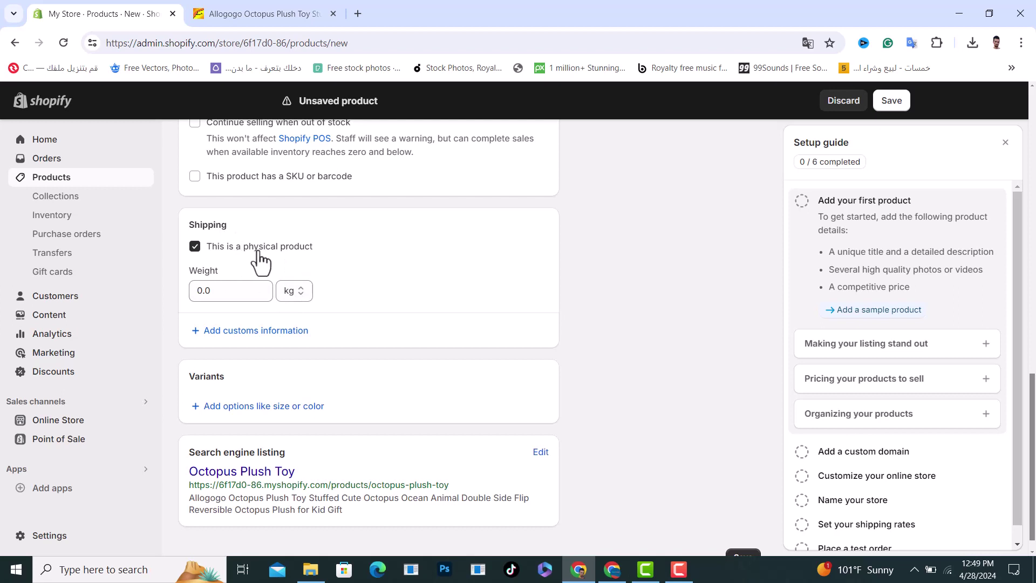
pyautogui.click(227, 291)
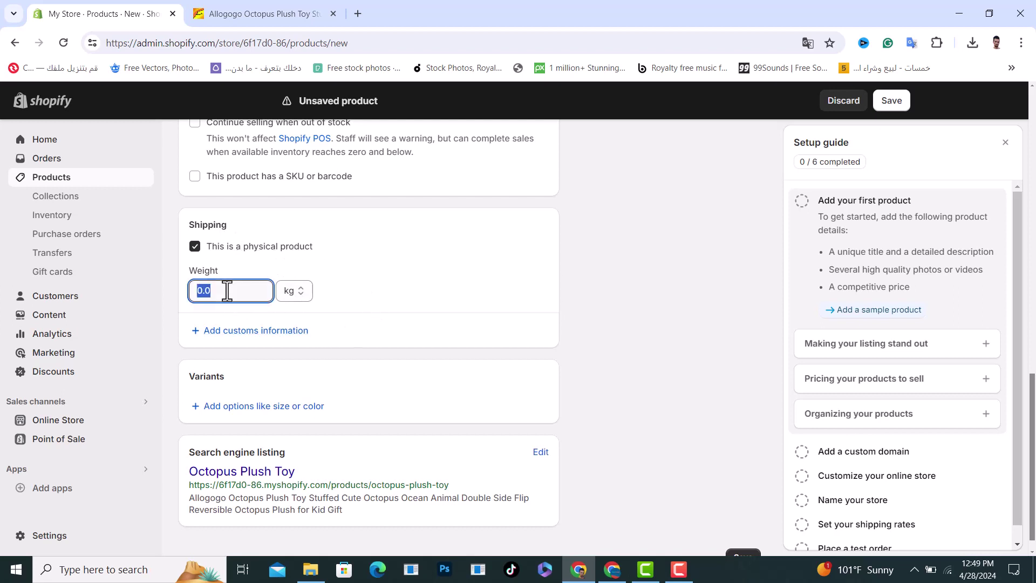
pyautogui.click(634, 292)
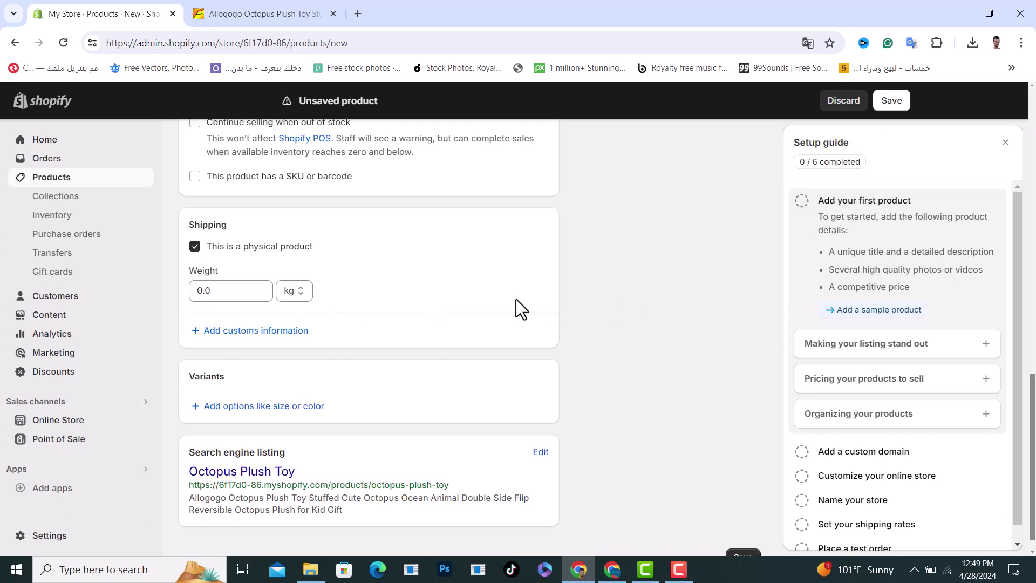
pyautogui.click(232, 332)
pyautogui.scroll(-2, 431, 363)
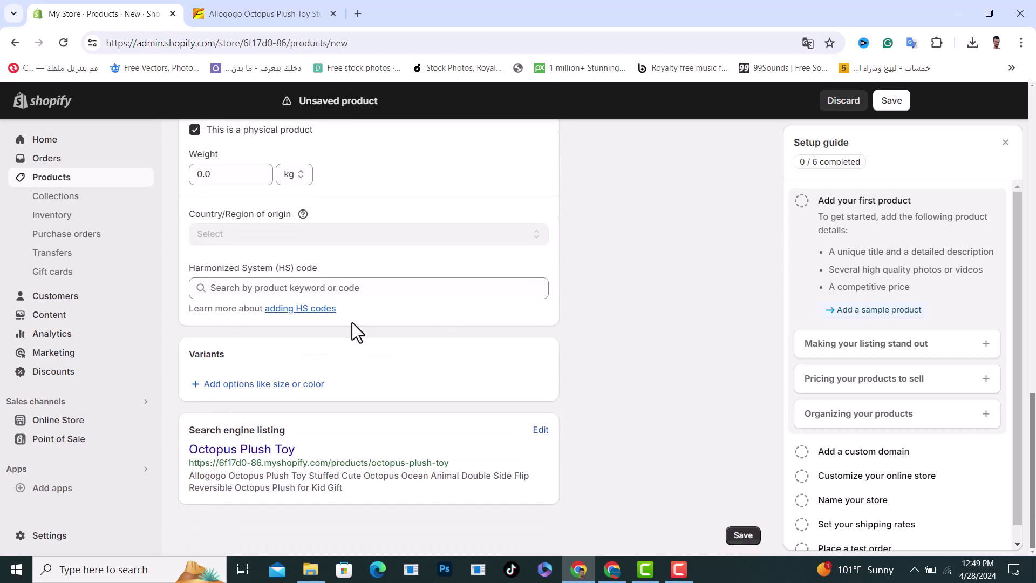
pyautogui.click(307, 289)
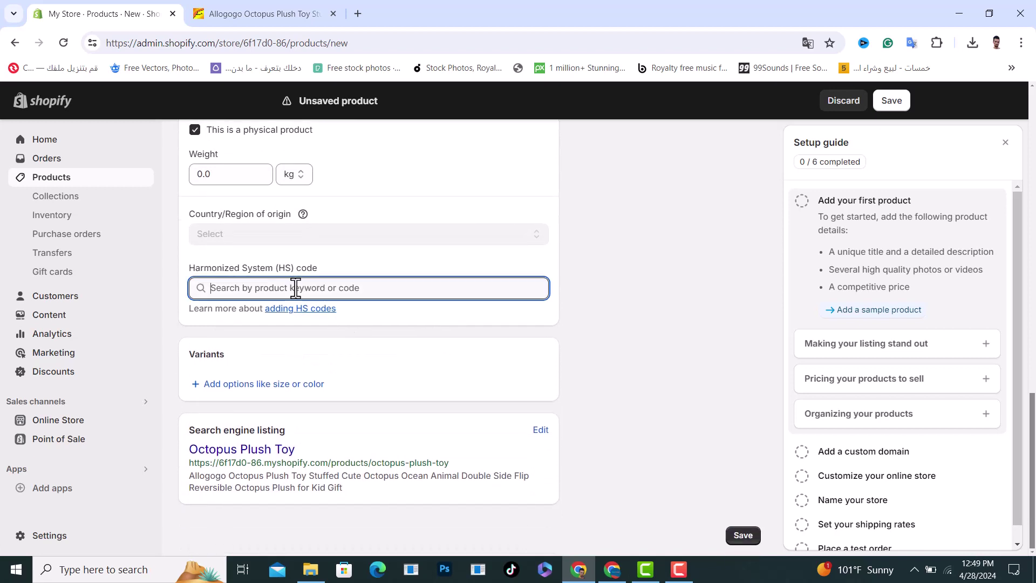
pyautogui.click(252, 237)
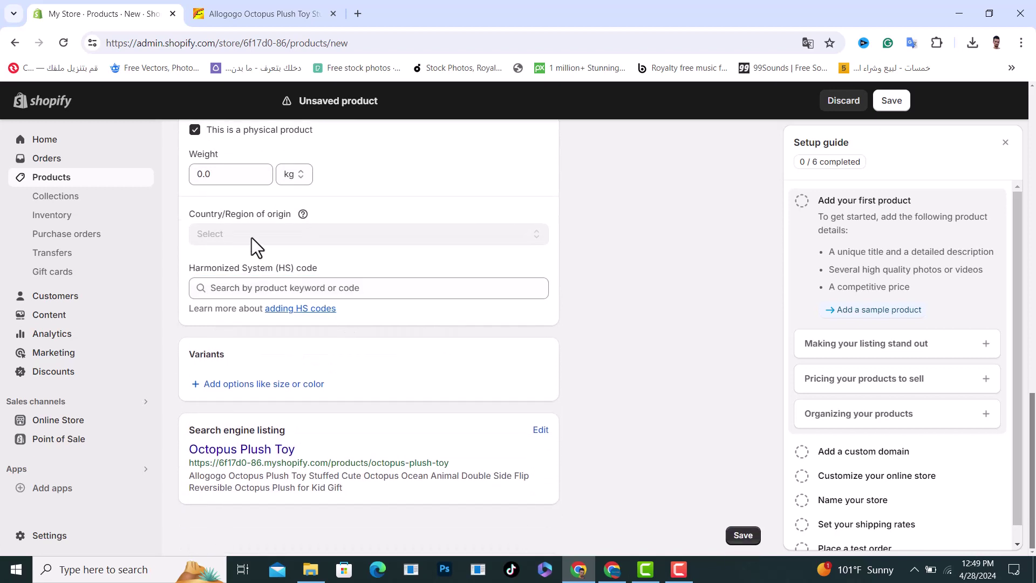
# - Set the product's shipping weight to 1.0 kg
pyautogui.click(221, 175)
pyautogui.write('1')
pyautogui.click(529, 232)
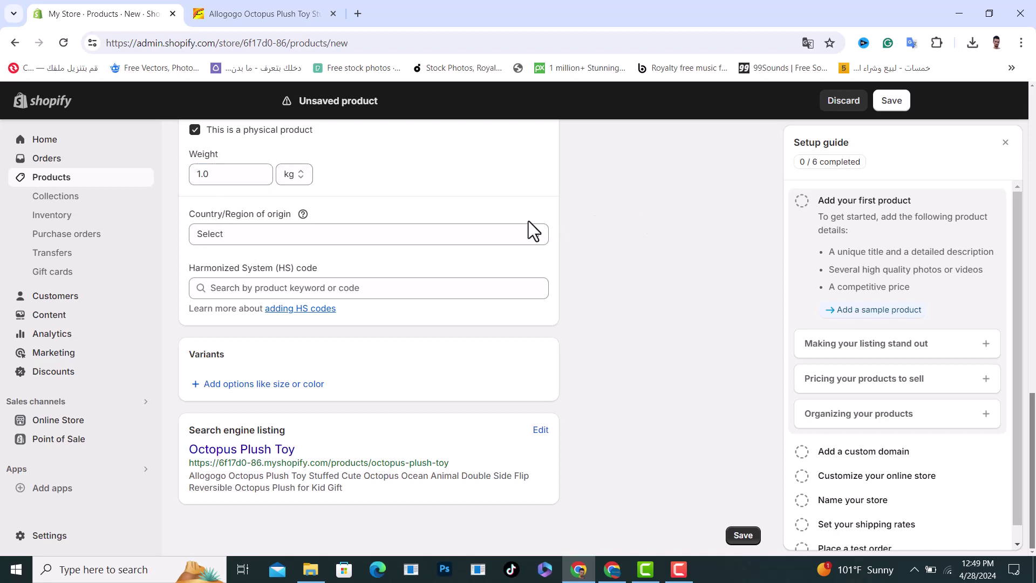
pyautogui.click(681, 248)
pyautogui.moveTo(189, 271); pyautogui.dragTo(338, 276)
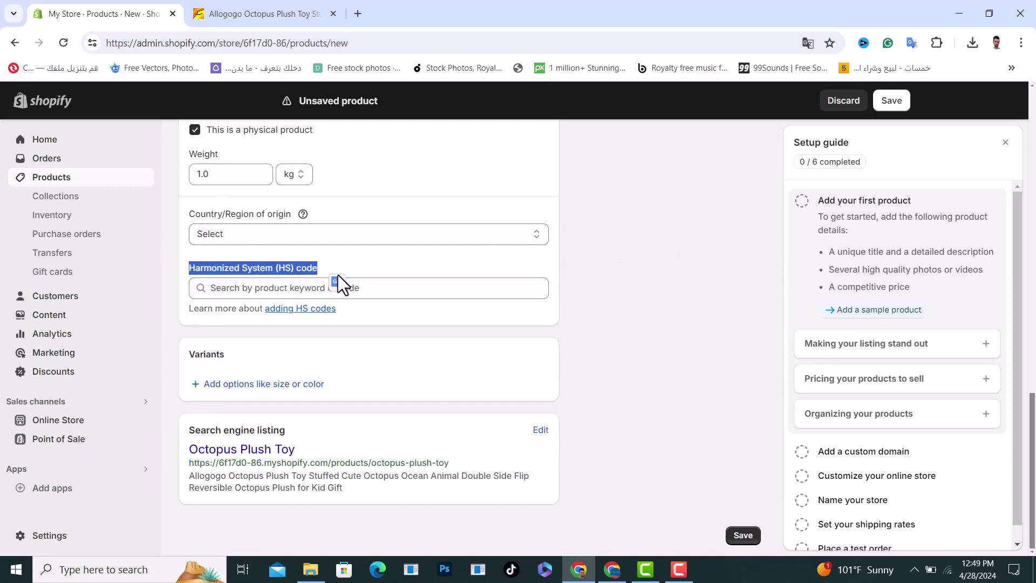
pyautogui.click(428, 292)
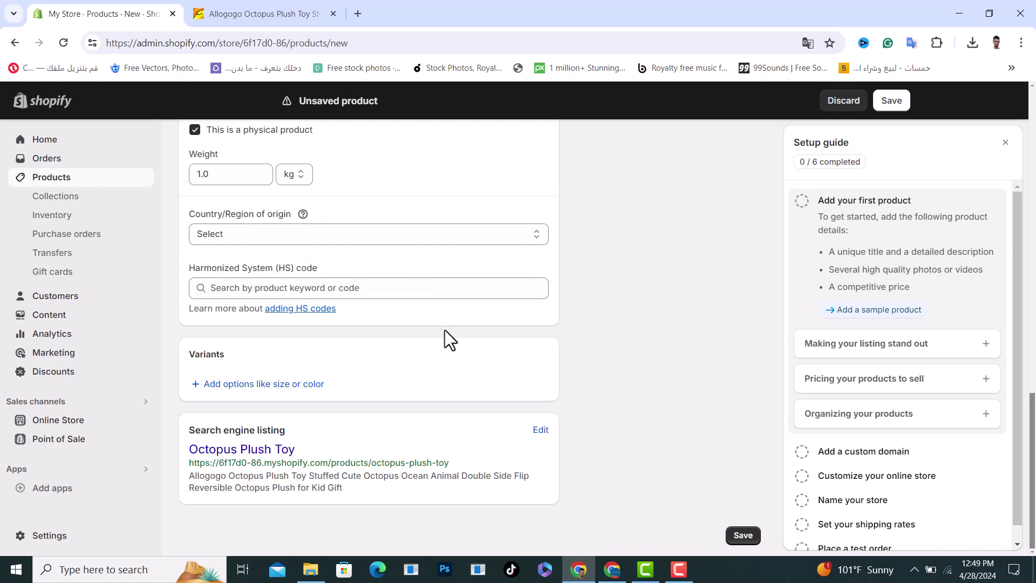
# - Add a Size variant option with the values s and m
pyautogui.moveTo(232, 353); pyautogui.dragTo(186, 353)
pyautogui.click(661, 373)
pyautogui.click(294, 389)
pyautogui.scroll(-2, 601, 455)
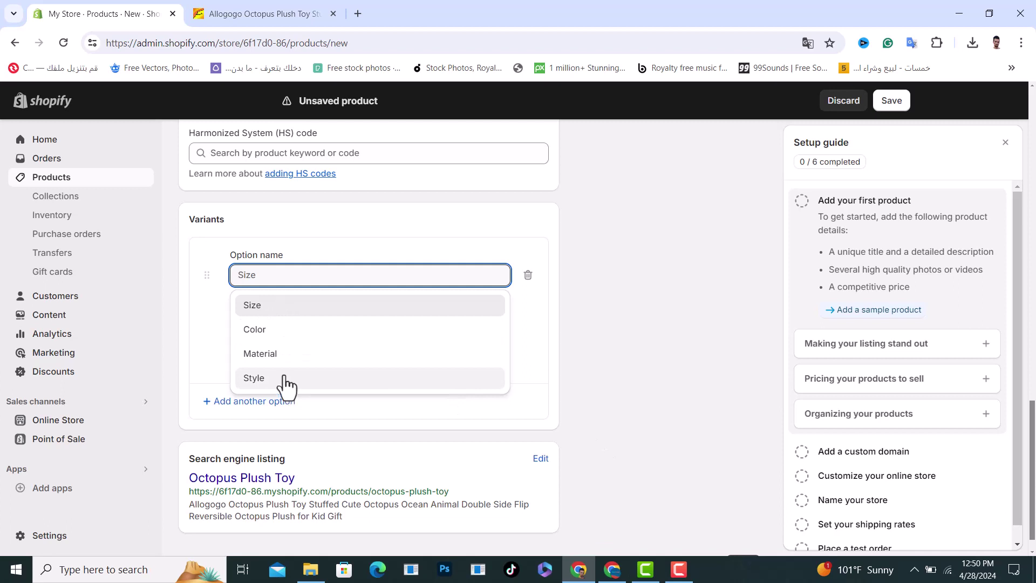
pyautogui.click(268, 308)
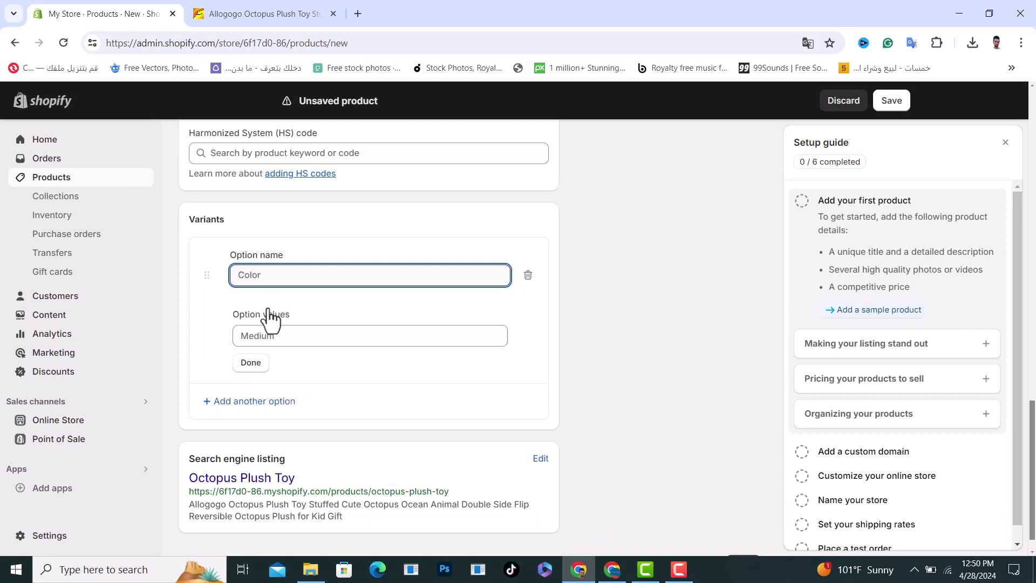
pyautogui.click(270, 337)
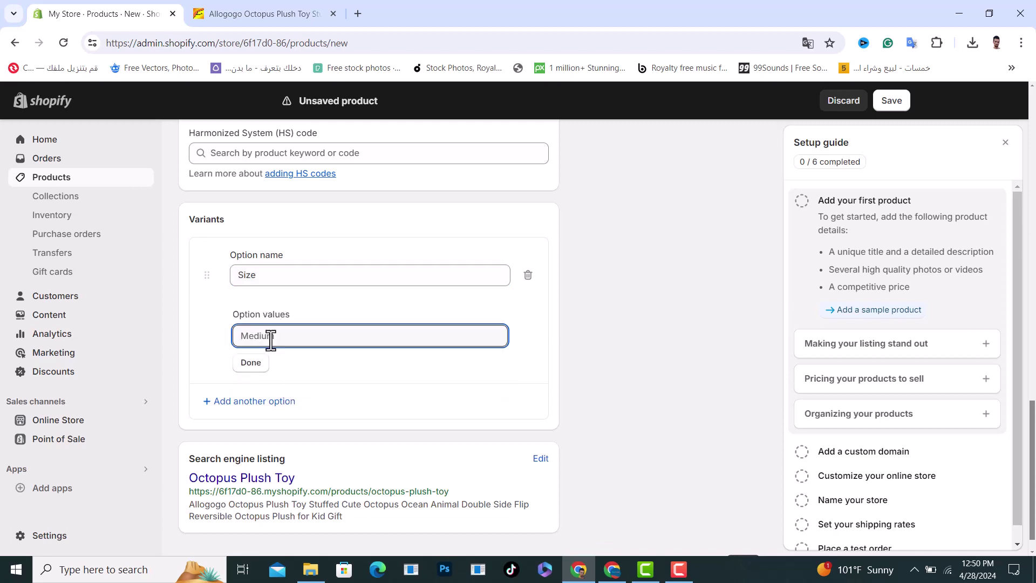
pyautogui.write('s')
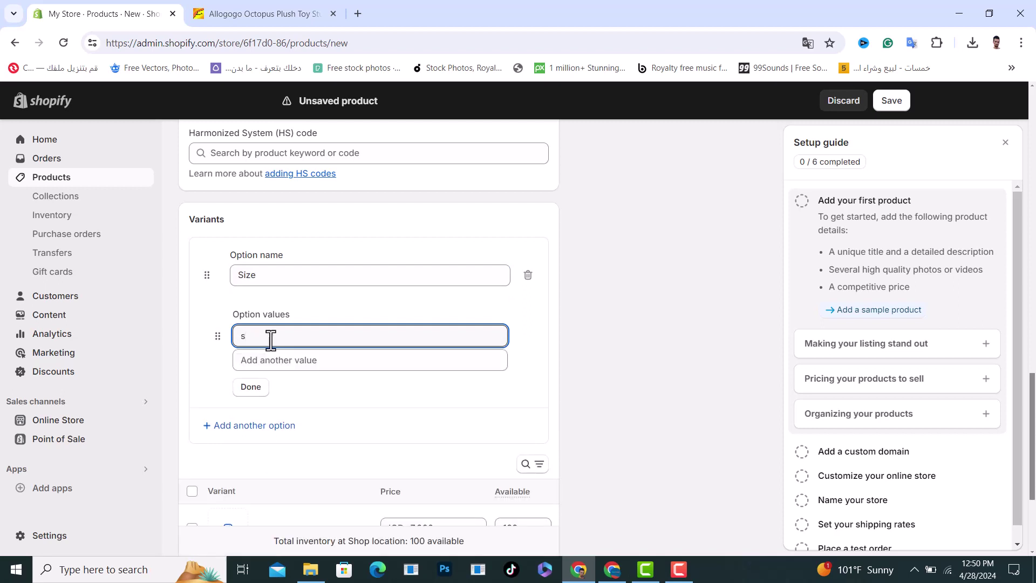
pyautogui.click(270, 360)
pyautogui.write('m')
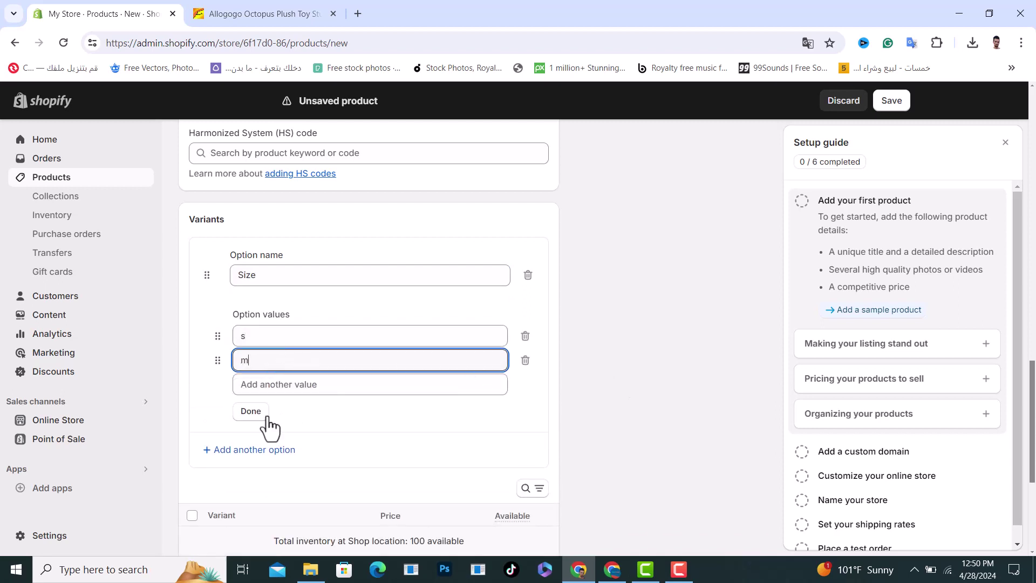
pyautogui.click(250, 412)
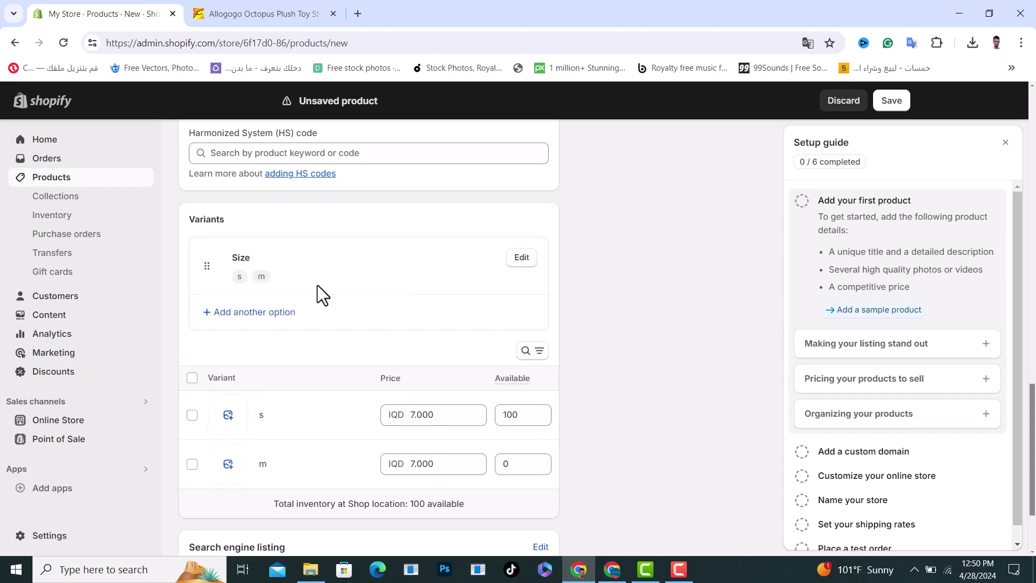
# - Add a second variant option, Color, with the values red and blue
pyautogui.click(246, 313)
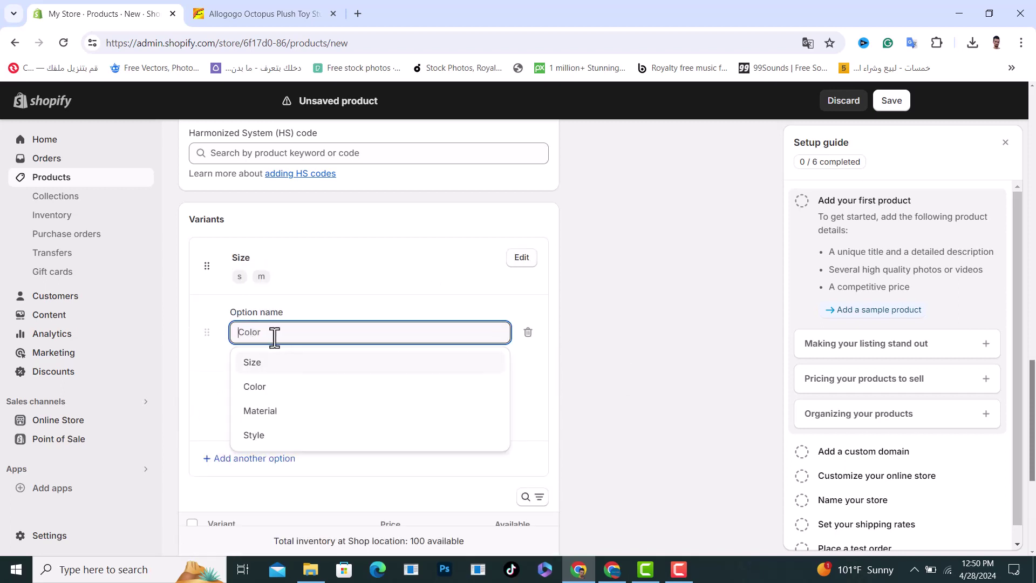
pyautogui.click(268, 387)
pyautogui.click(282, 393)
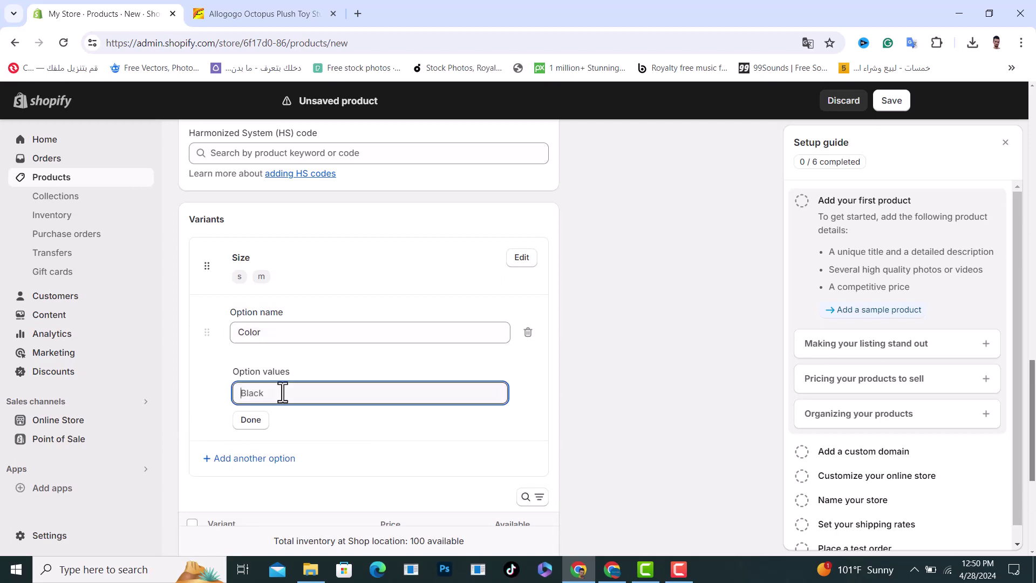
pyautogui.write('red')
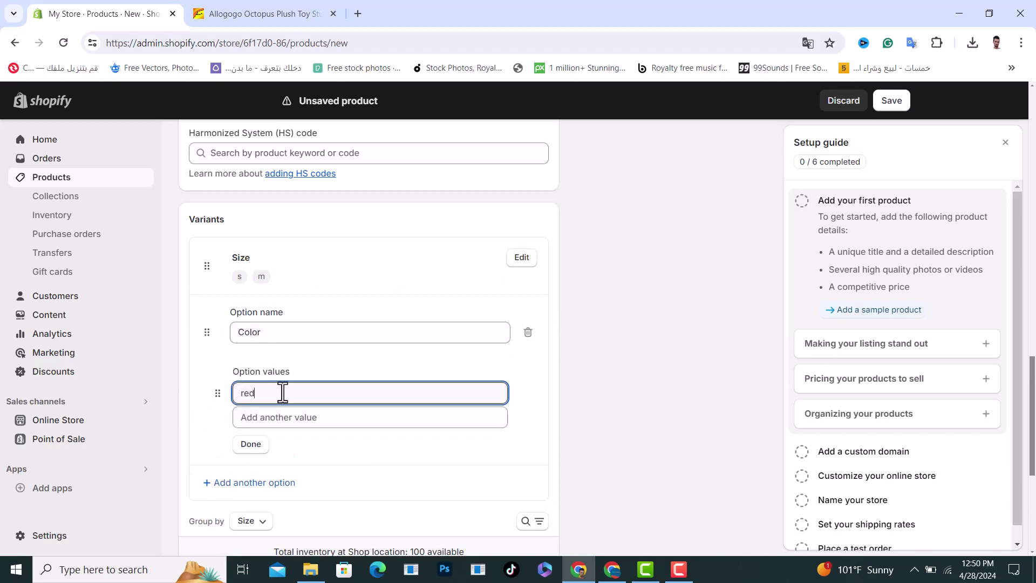
pyautogui.click(307, 423)
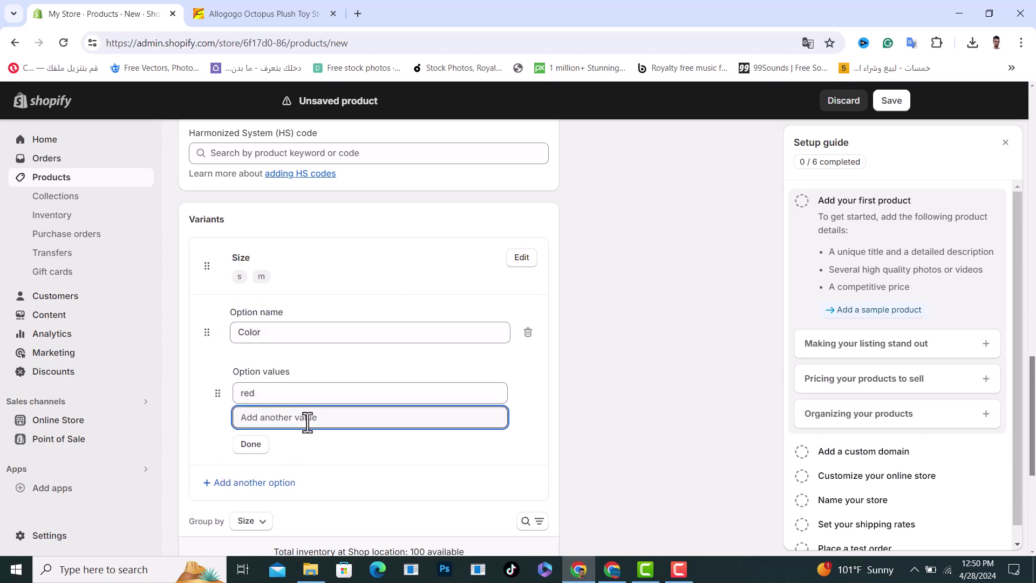
pyautogui.write('blu')
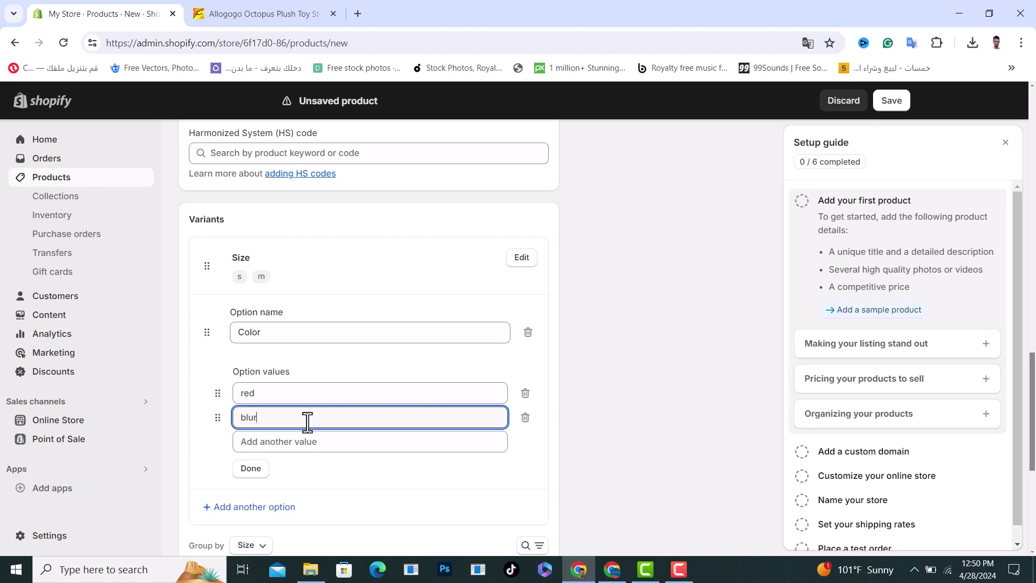
pyautogui.write('r')
pyautogui.press('BackSpace')
pyautogui.write('e')
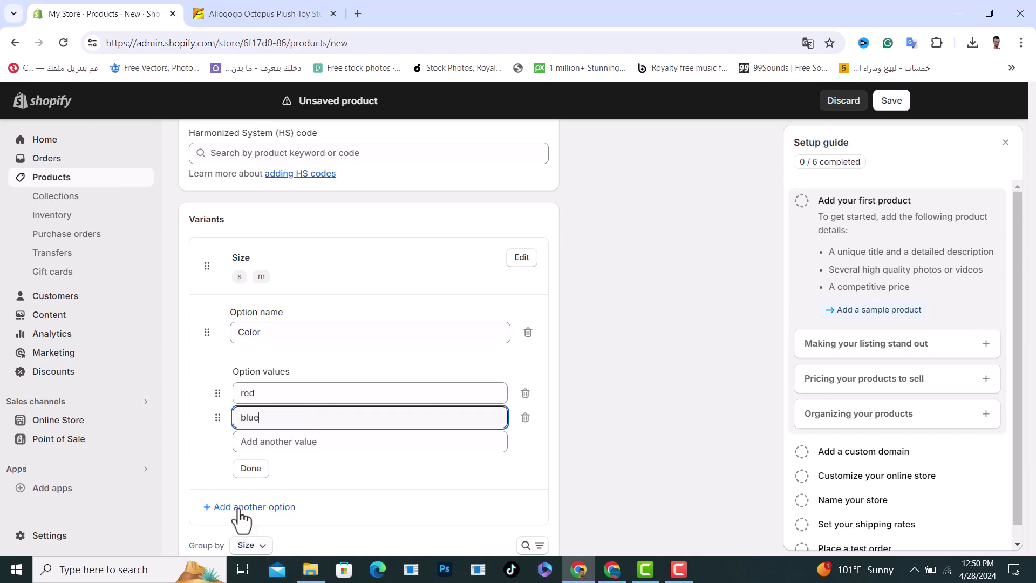
pyautogui.click(251, 470)
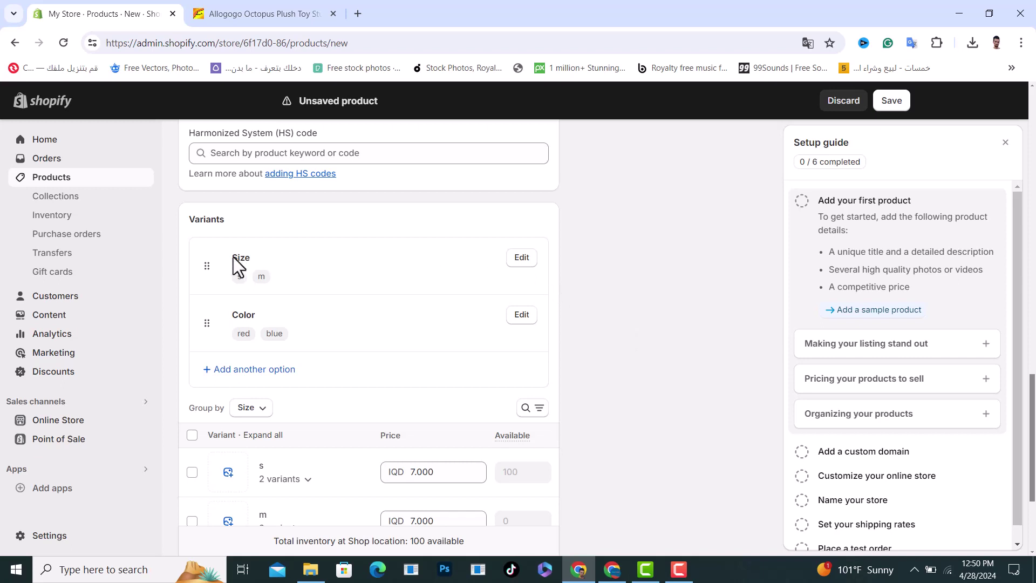
# - Set the price of the size m variants to IQD 8.000
pyautogui.scroll(2, 659, 312)
pyautogui.scroll(-5, 662, 318)
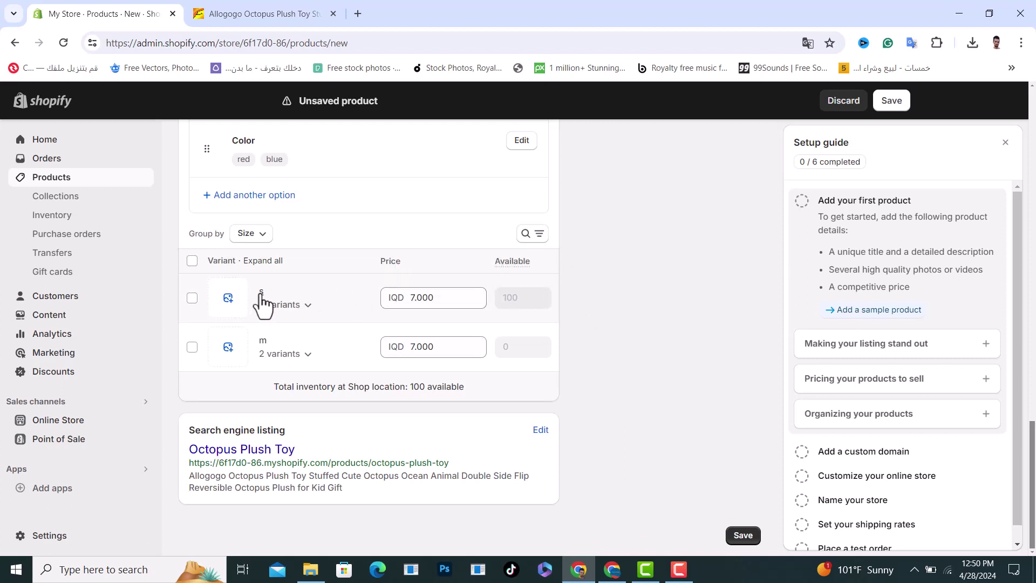
pyautogui.click(441, 300)
pyautogui.doubleClick(416, 297)
pyautogui.click(622, 293)
pyautogui.click(394, 347)
pyautogui.doubleClick(426, 345)
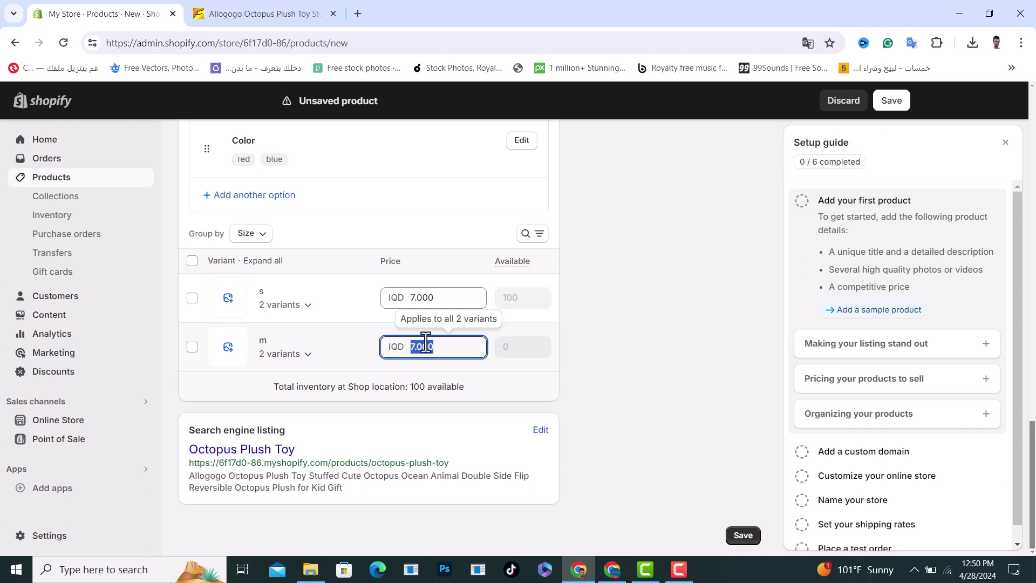
pyautogui.write('8')
pyautogui.click(603, 342)
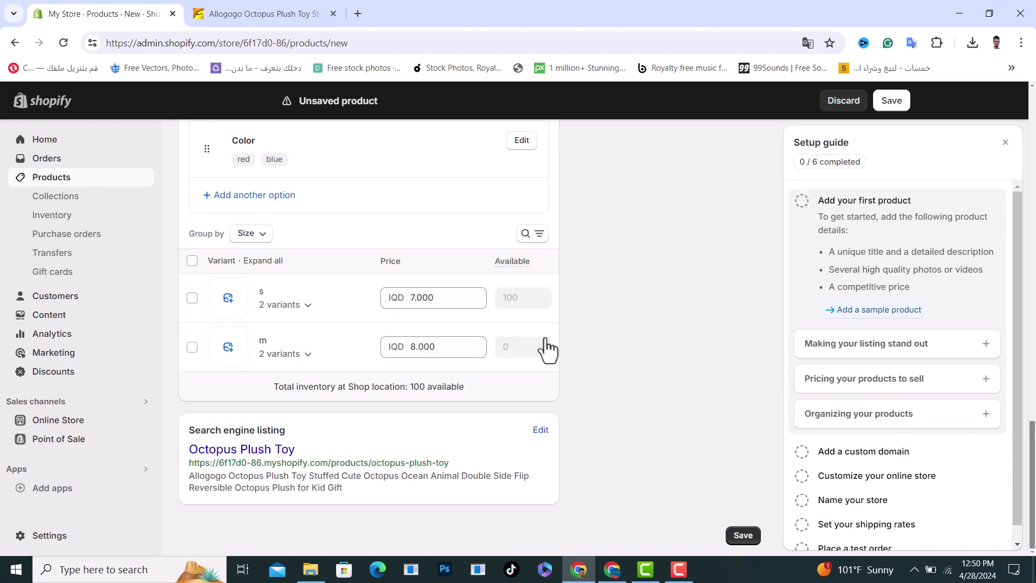
# - Assign the blue octopus image 61AwGJQu3CL to the size s variants and the pink image 51JDkMG3tLL._AC to size m
pyautogui.click(228, 299)
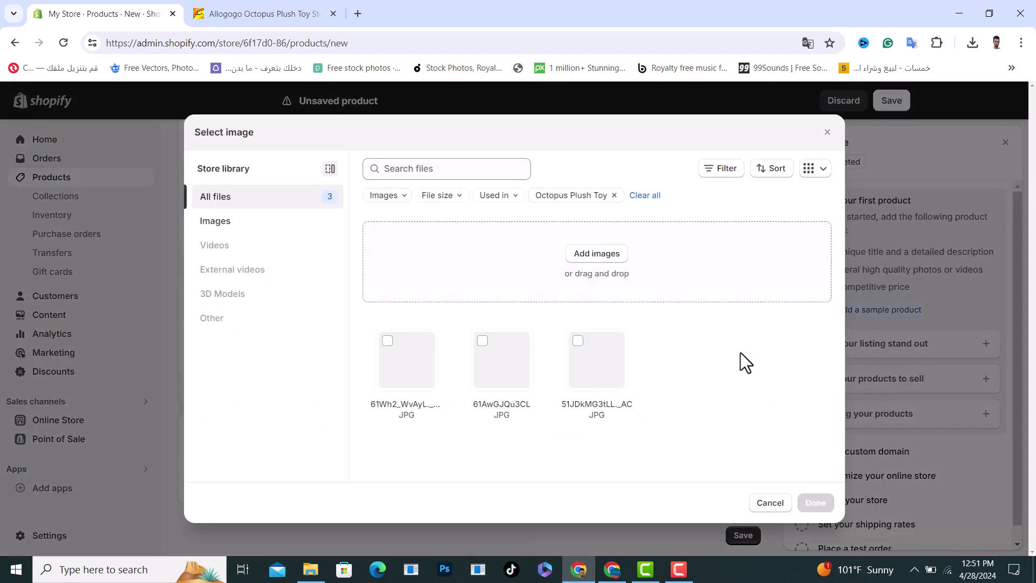
pyautogui.click(482, 341)
pyautogui.click(814, 502)
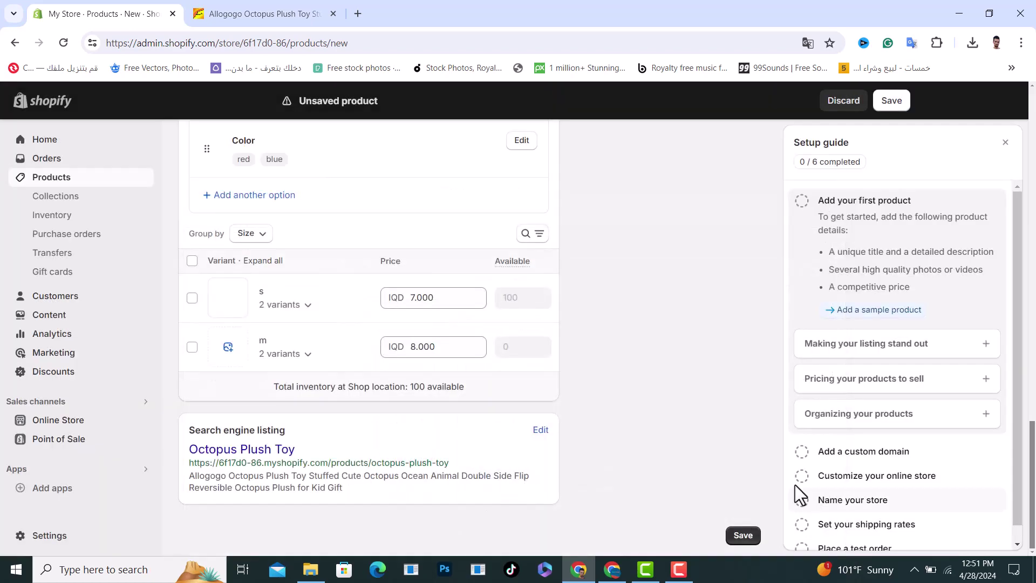
pyautogui.click(229, 352)
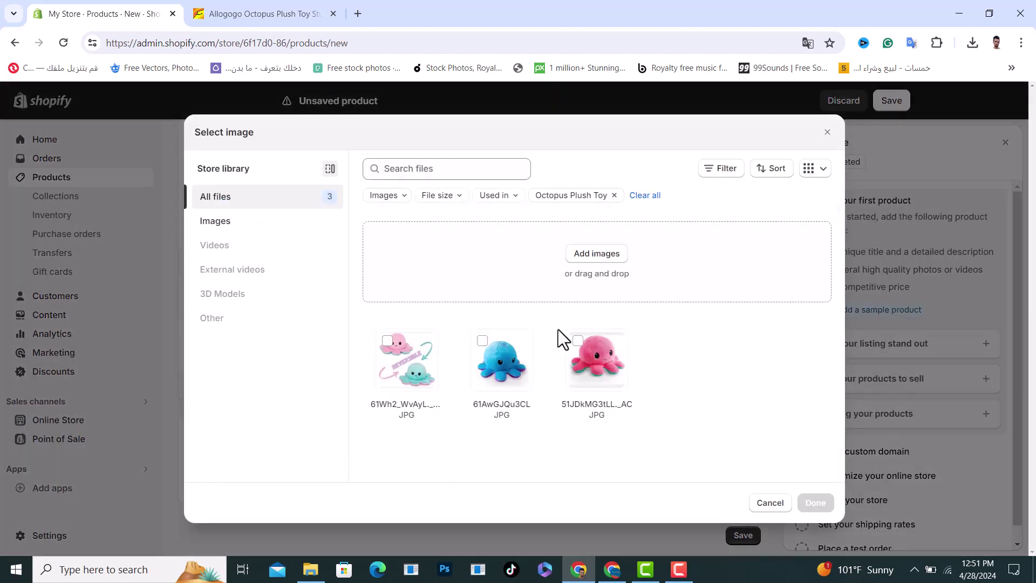
pyautogui.click(578, 342)
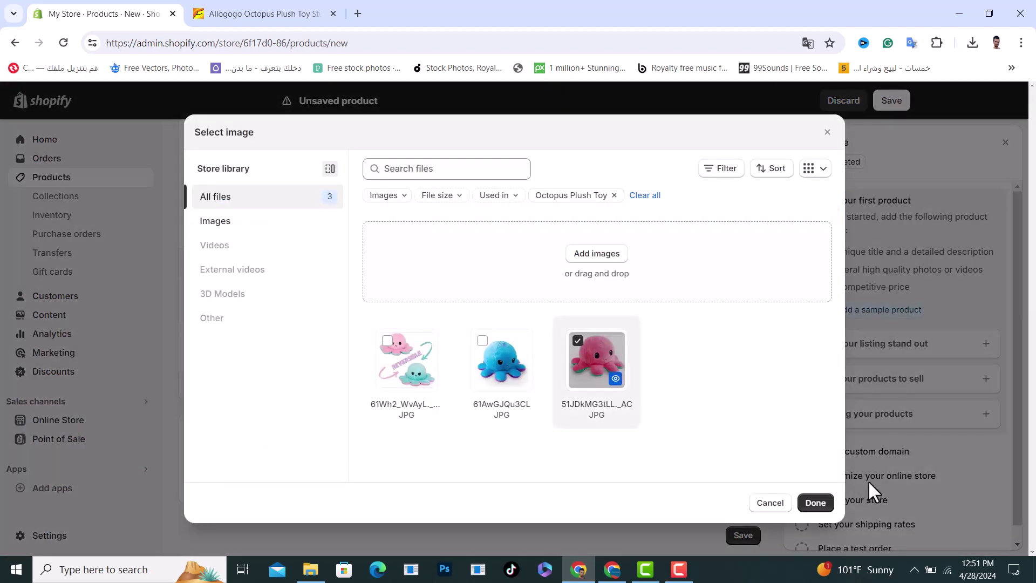
pyautogui.click(816, 503)
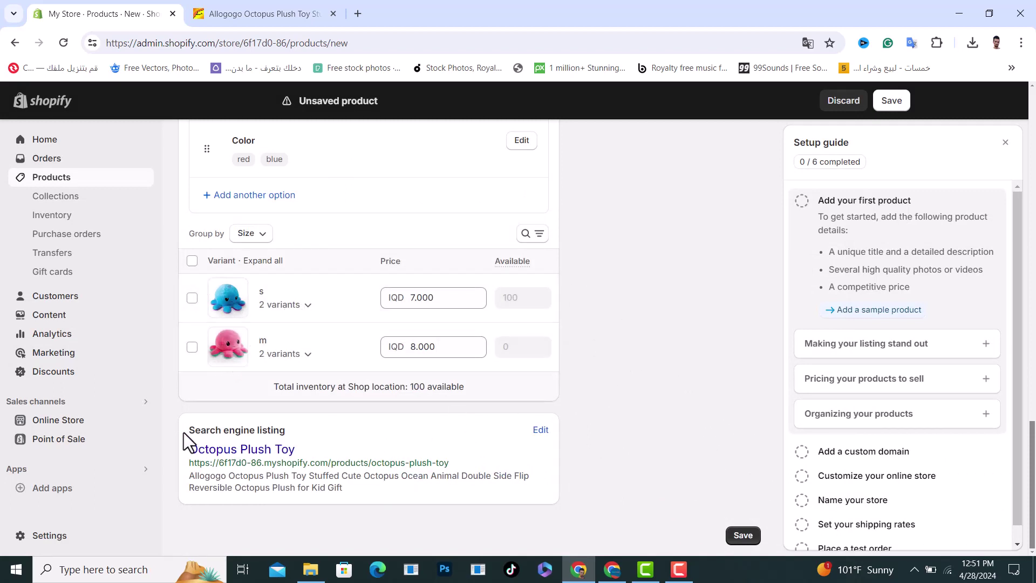
# - Review the search engine listing, opening its editable fields to examine the page title, meta description and URL handle
pyautogui.moveTo(183, 432); pyautogui.dragTo(261, 429)
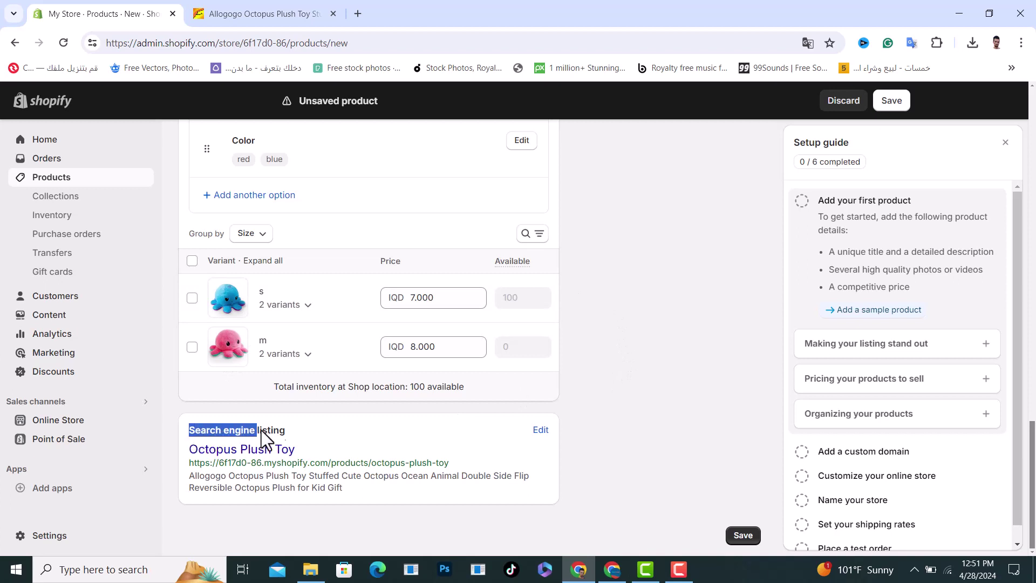
pyautogui.click(302, 430)
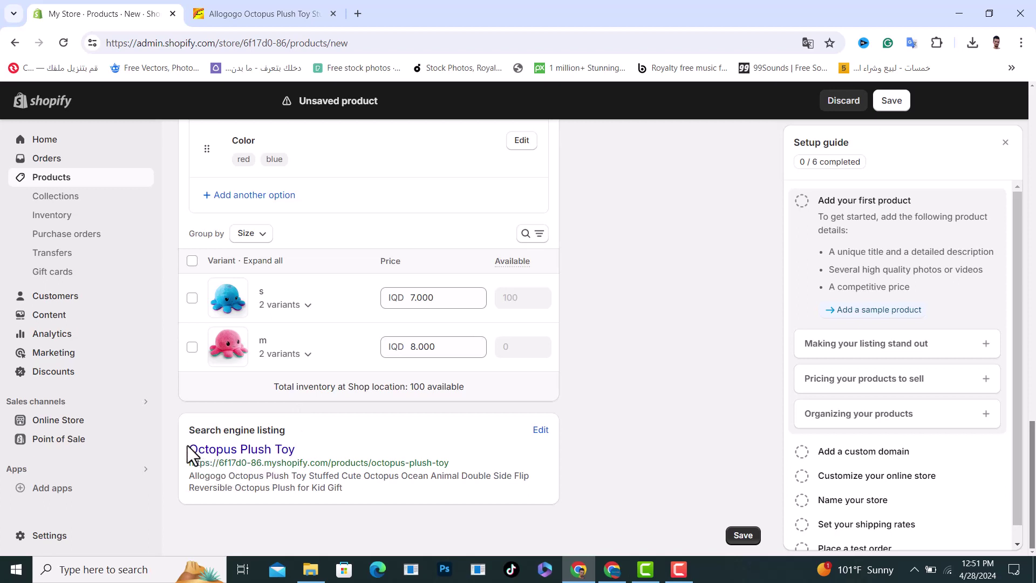
pyautogui.moveTo(189, 450); pyautogui.dragTo(390, 488)
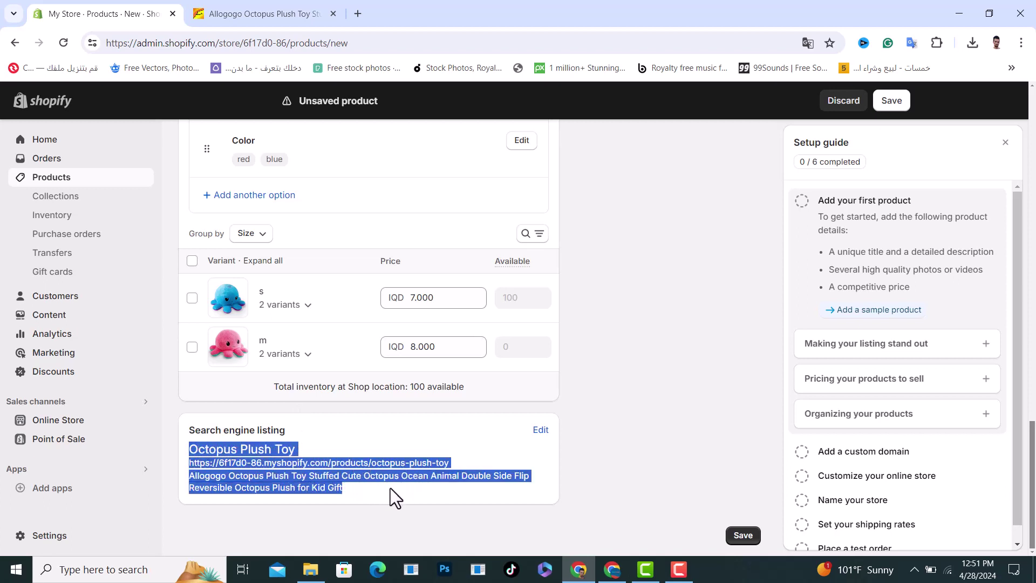
pyautogui.click(621, 431)
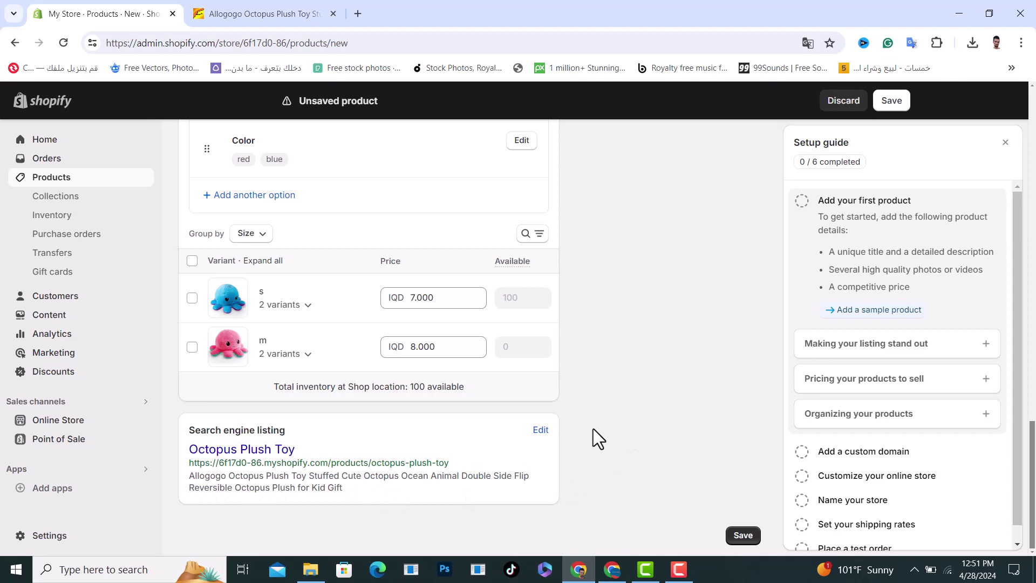
pyautogui.click(539, 431)
pyautogui.scroll(-4, 372, 420)
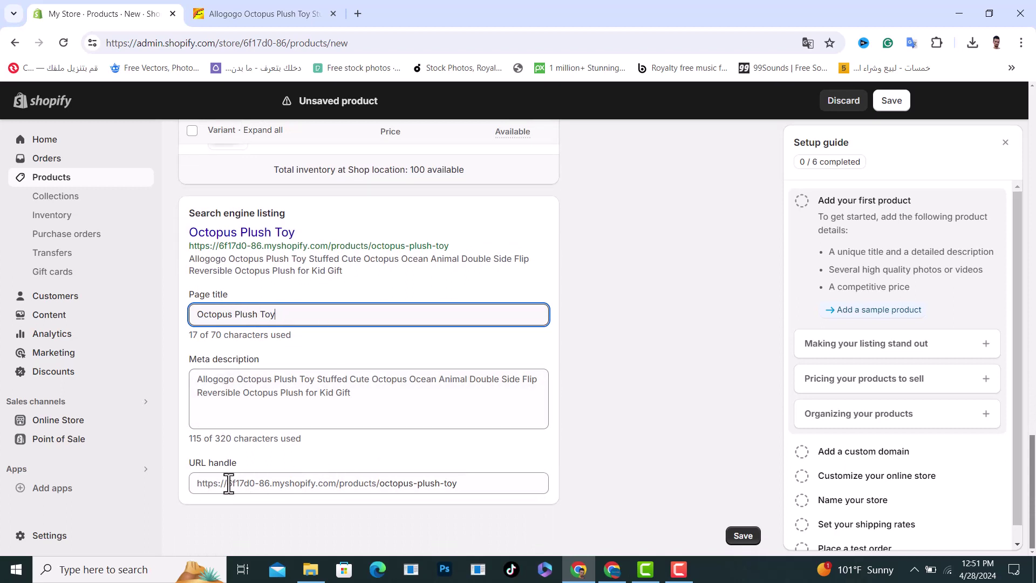
pyautogui.moveTo(187, 461); pyautogui.dragTo(240, 462)
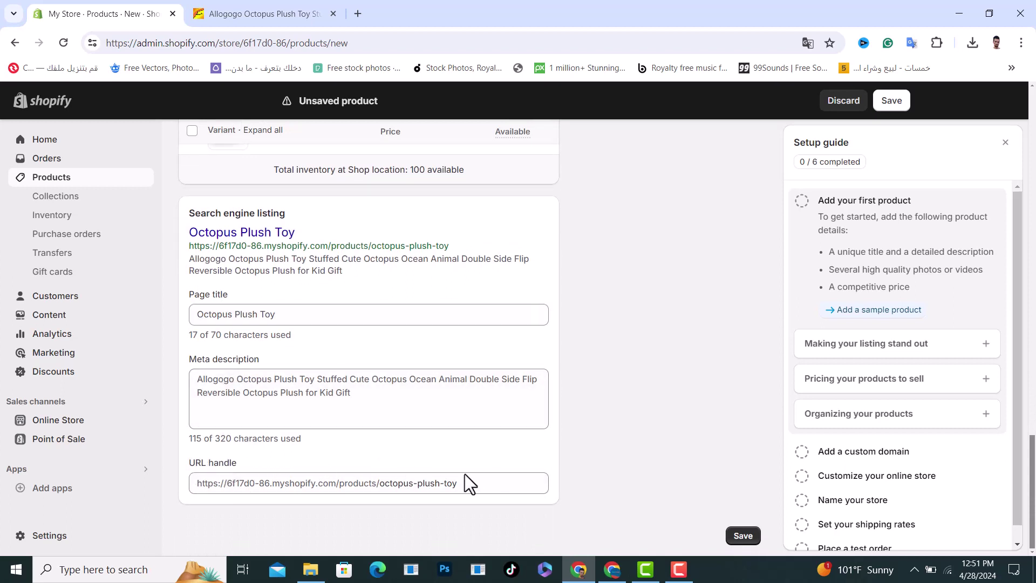
pyautogui.moveTo(478, 483); pyautogui.dragTo(367, 488)
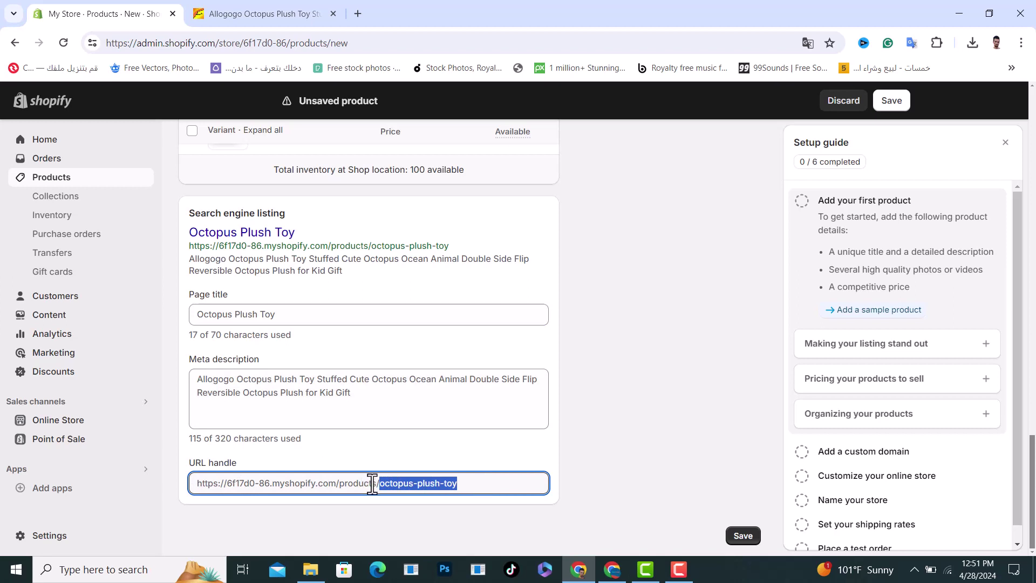
pyautogui.click(640, 420)
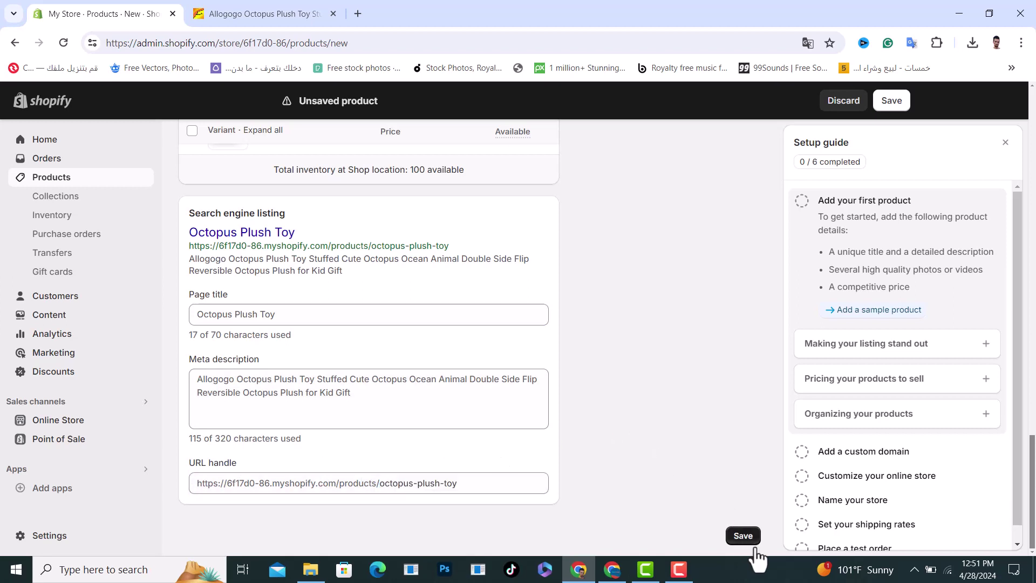
# - Save the new product and check its status choices, keeping it Active
pyautogui.click(744, 534)
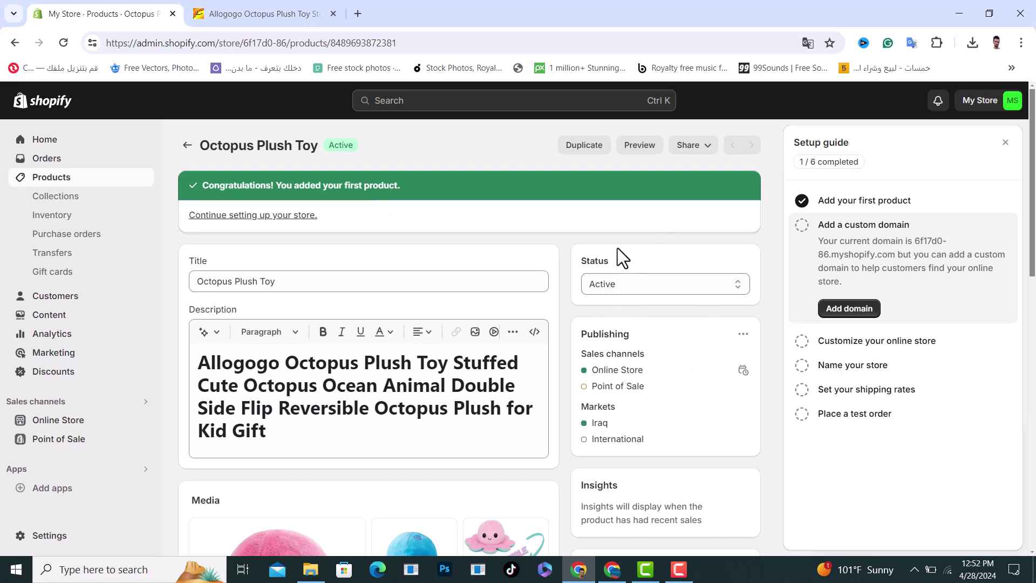
pyautogui.click(617, 285)
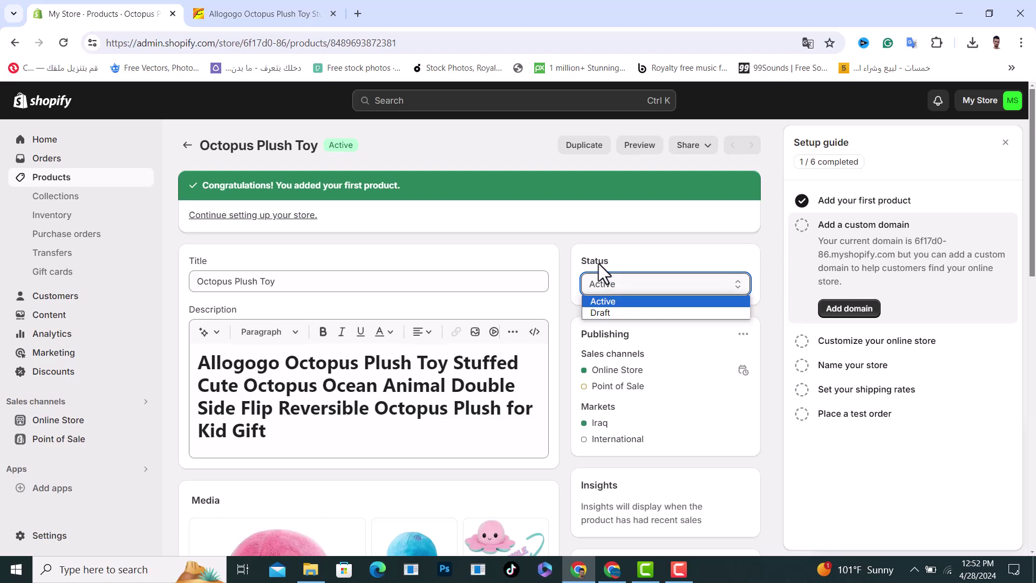
pyautogui.click(615, 303)
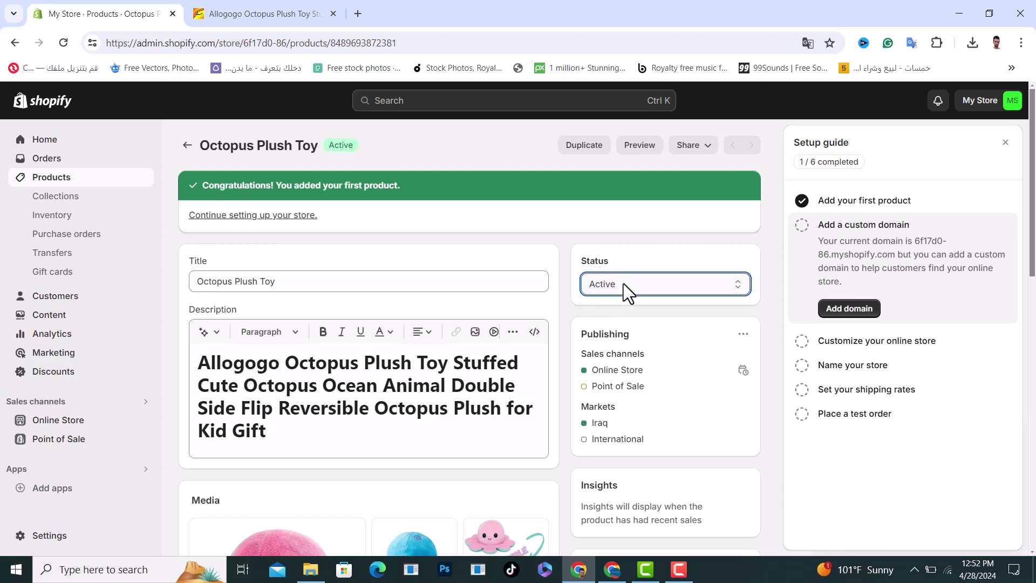
pyautogui.click(623, 284)
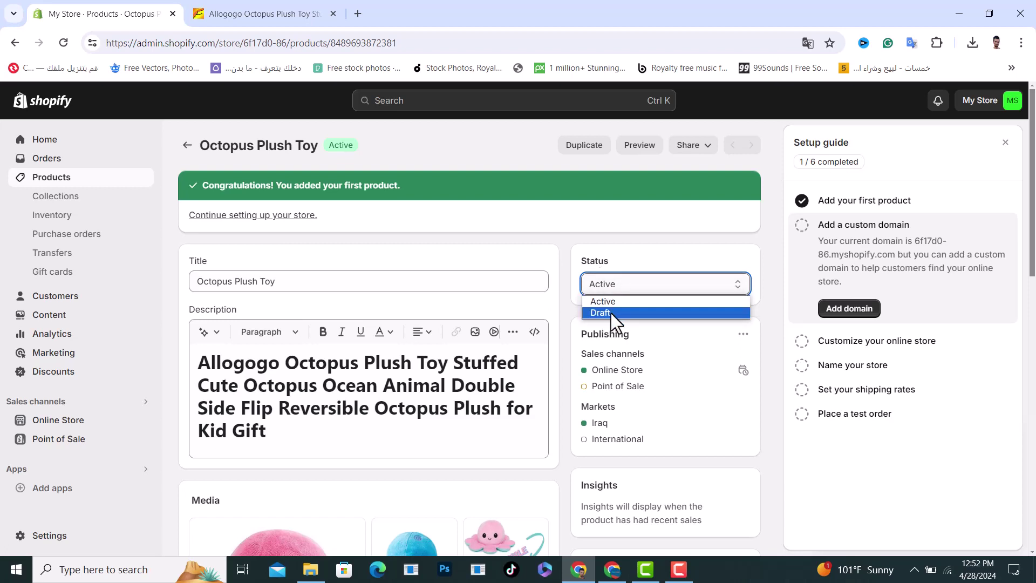
pyautogui.click(567, 278)
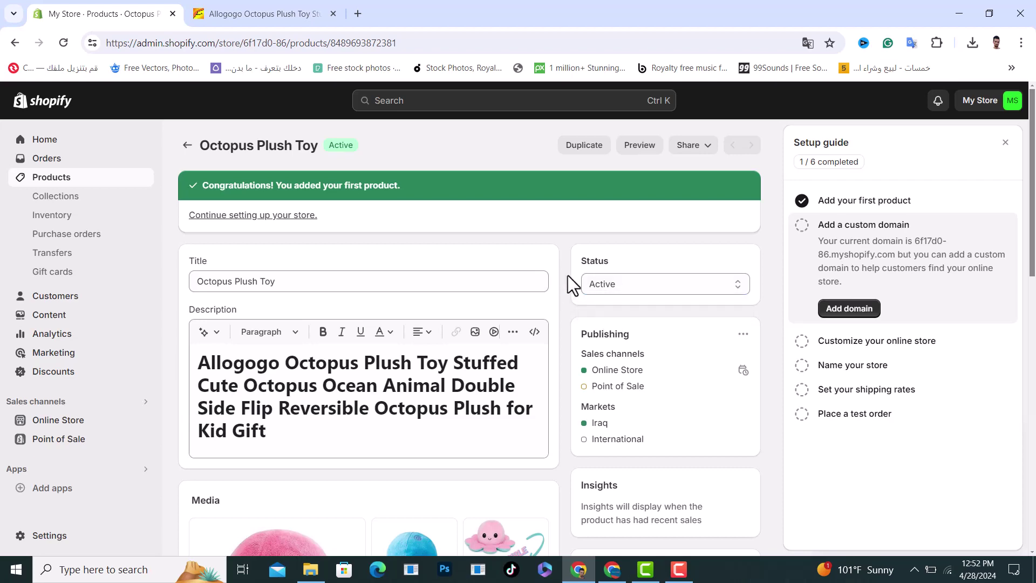
pyautogui.scroll(-4, 562, 292)
pyautogui.scroll(-5, 619, 311)
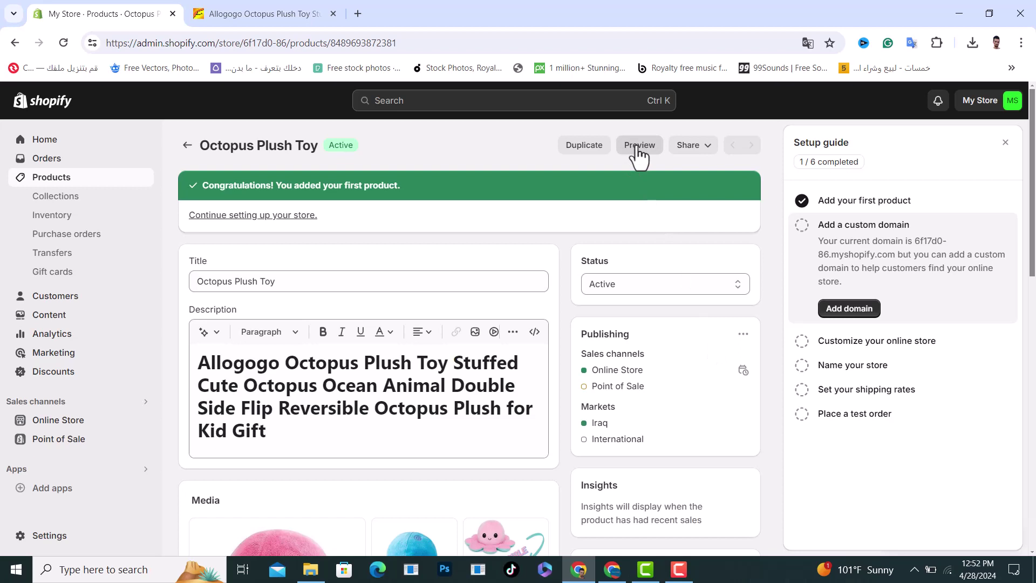
# - Preview the product in the online store and examine its title, price, size and color options, and description
pyautogui.click(639, 154)
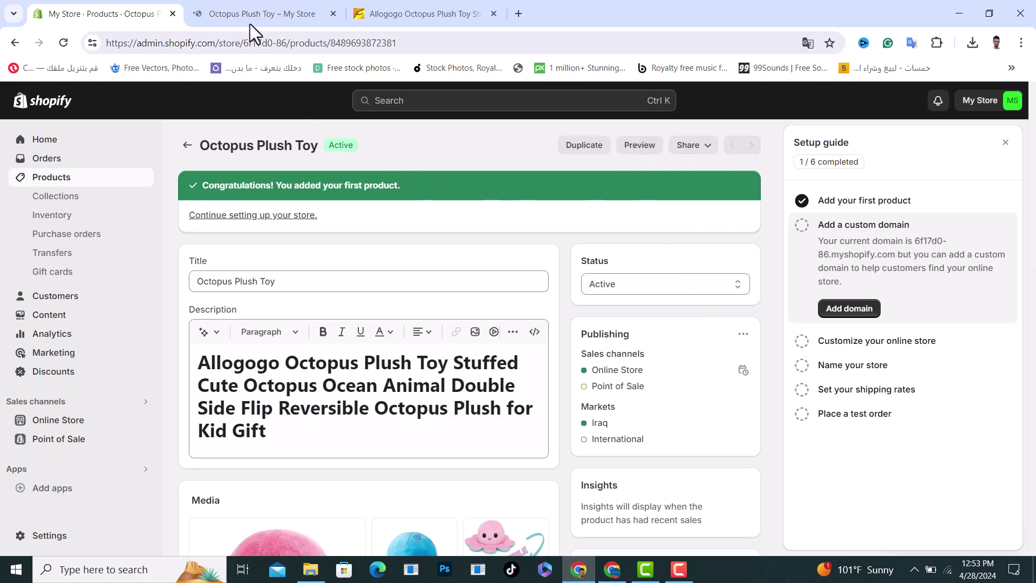
pyautogui.click(251, 23)
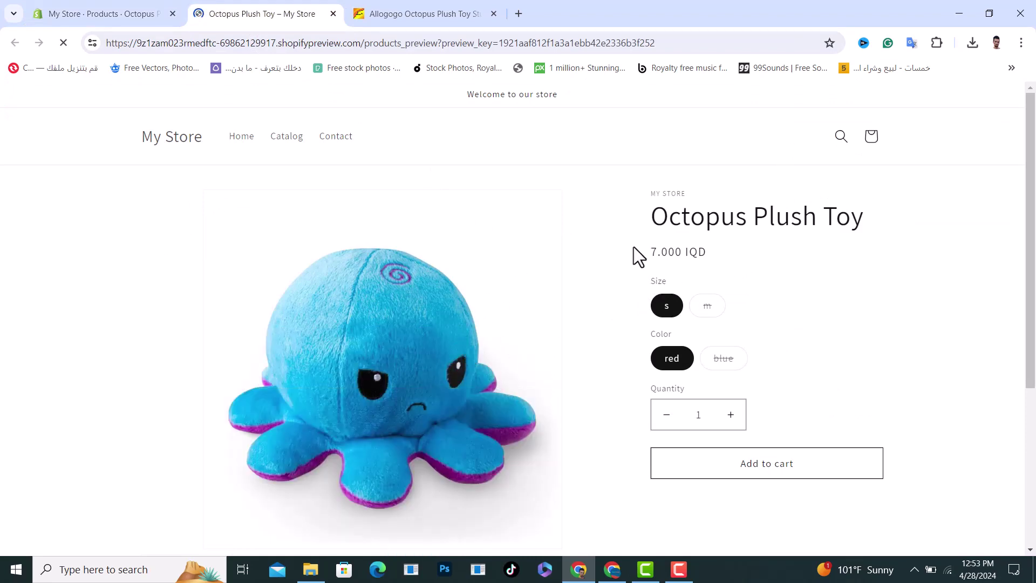
pyautogui.moveTo(649, 219); pyautogui.dragTo(926, 225)
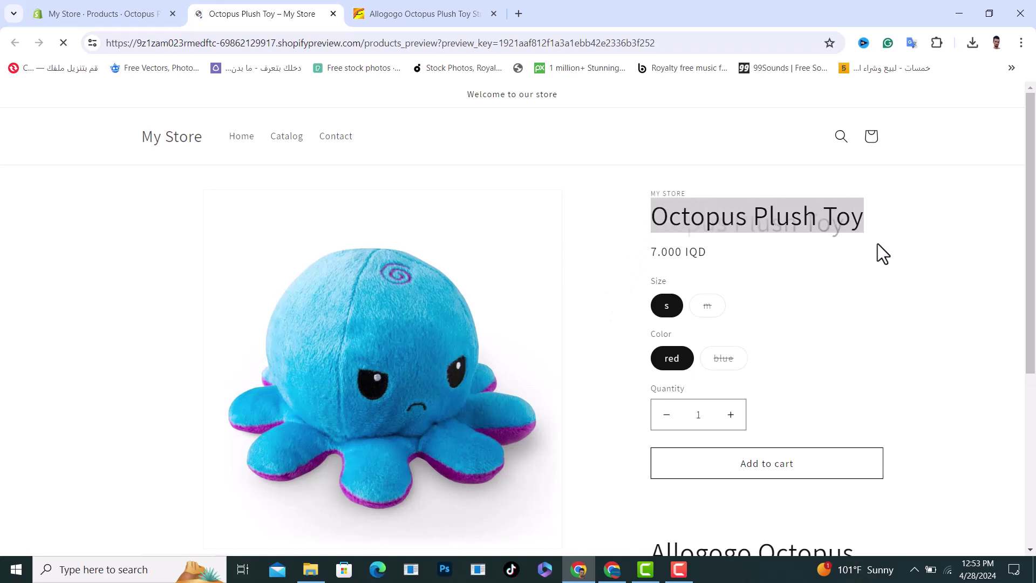
pyautogui.moveTo(700, 252); pyautogui.dragTo(654, 261)
pyautogui.click(731, 289)
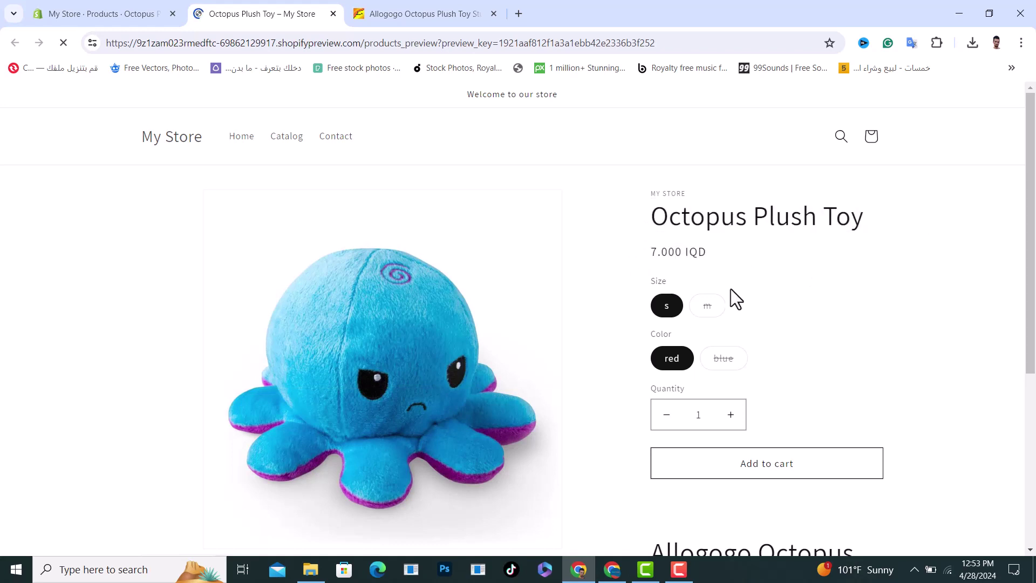
pyautogui.scroll(-1, 680, 313)
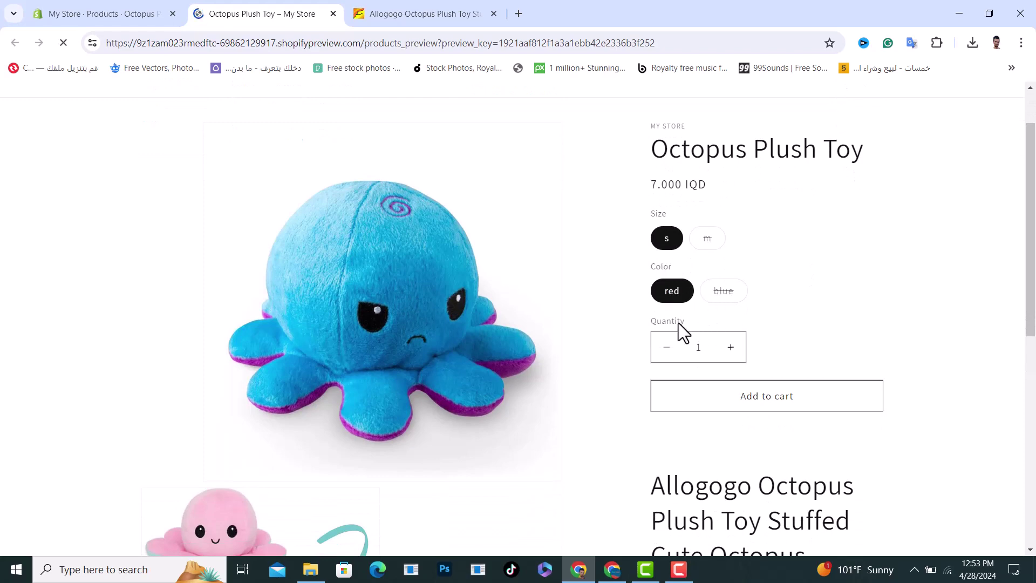
pyautogui.scroll(-2, 679, 323)
pyautogui.scroll(1, 679, 323)
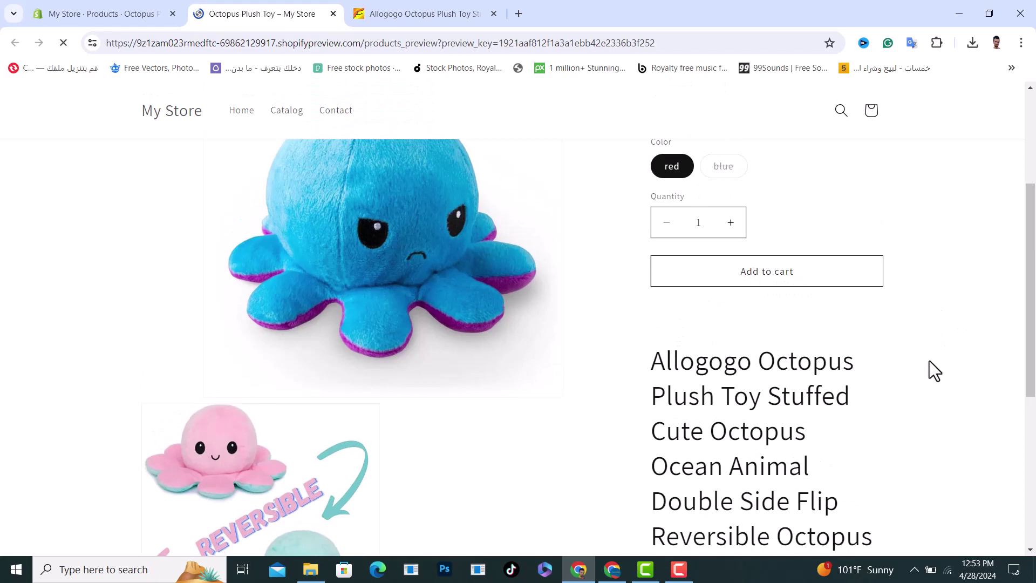
pyautogui.scroll(-1, 752, 312)
pyautogui.moveTo(652, 294); pyautogui.dragTo(900, 504)
pyautogui.click(899, 504)
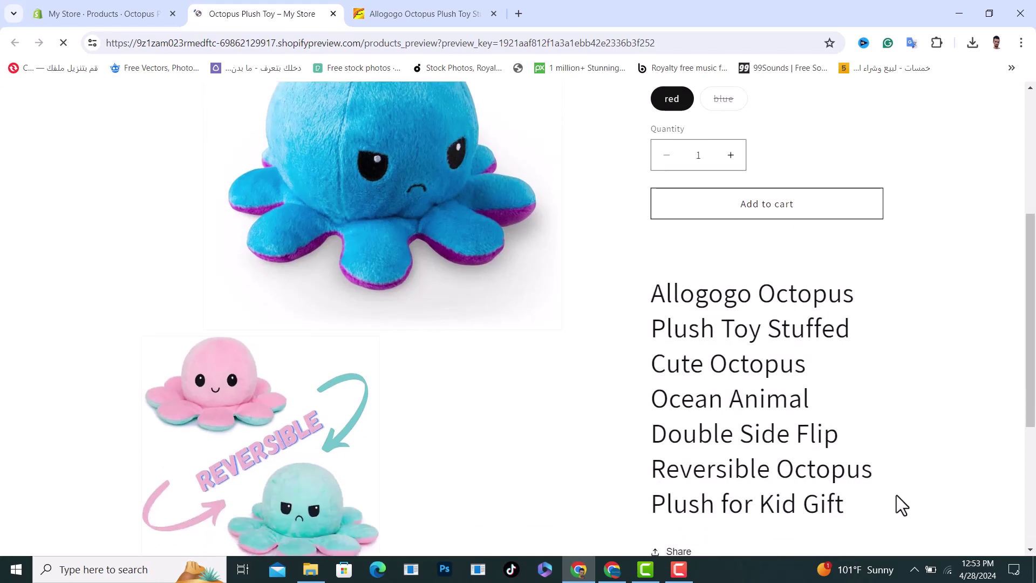
# - Look over the full storefront preview page, from the product images to the email subscription section
pyautogui.scroll(4, 258, 296)
pyautogui.scroll(-10, 258, 296)
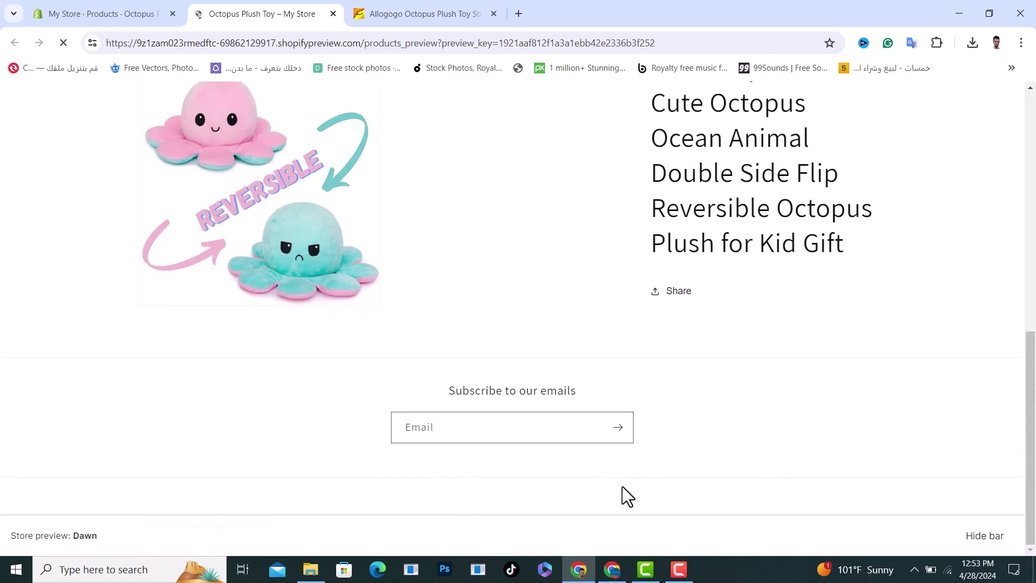
pyautogui.scroll(3, 629, 458)
pyautogui.scroll(5, 633, 400)
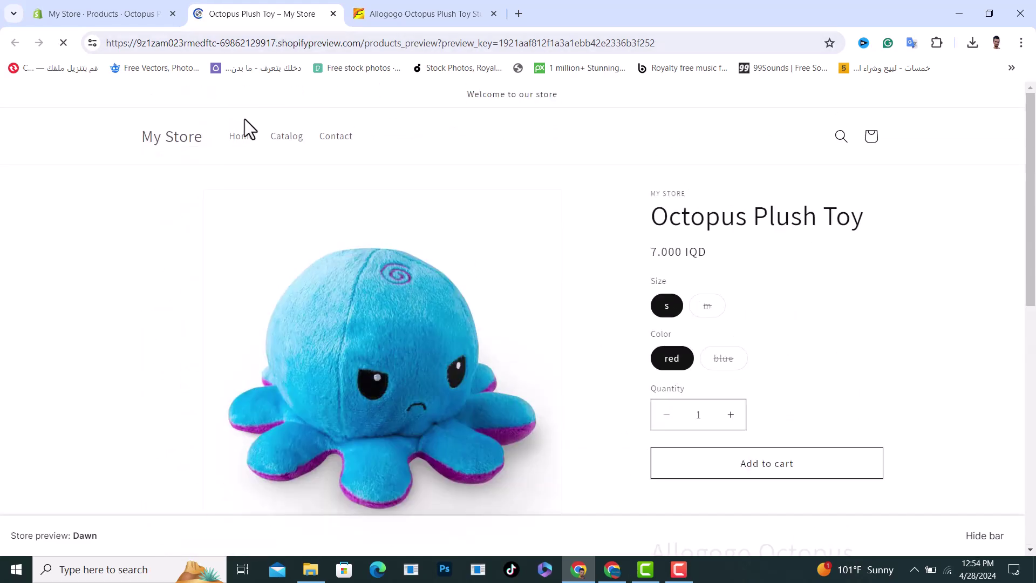
pyautogui.scroll(-6, 518, 213)
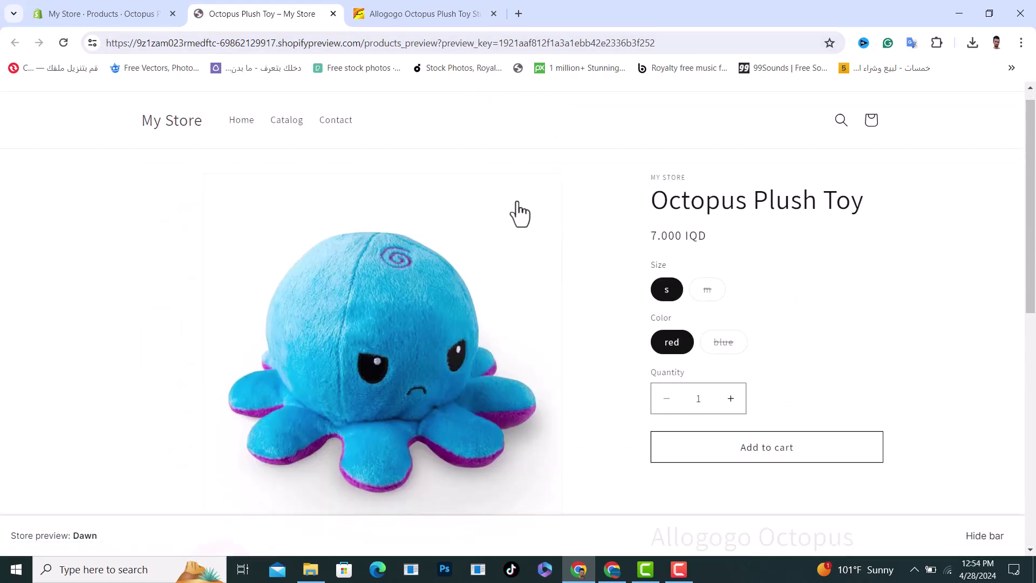
pyautogui.scroll(6, 691, 270)
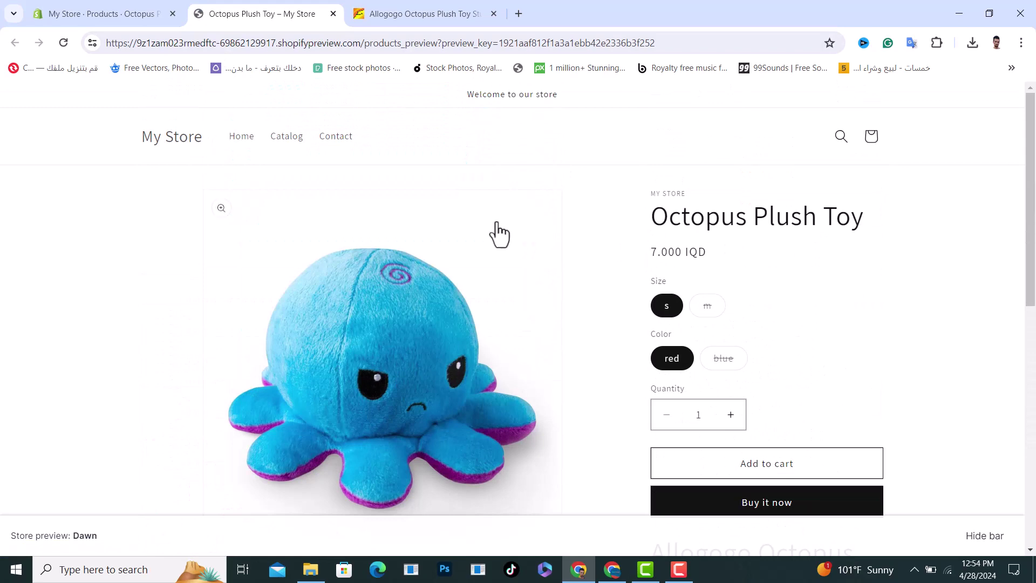
pyautogui.scroll(-2, 507, 240)
pyautogui.scroll(2, 545, 259)
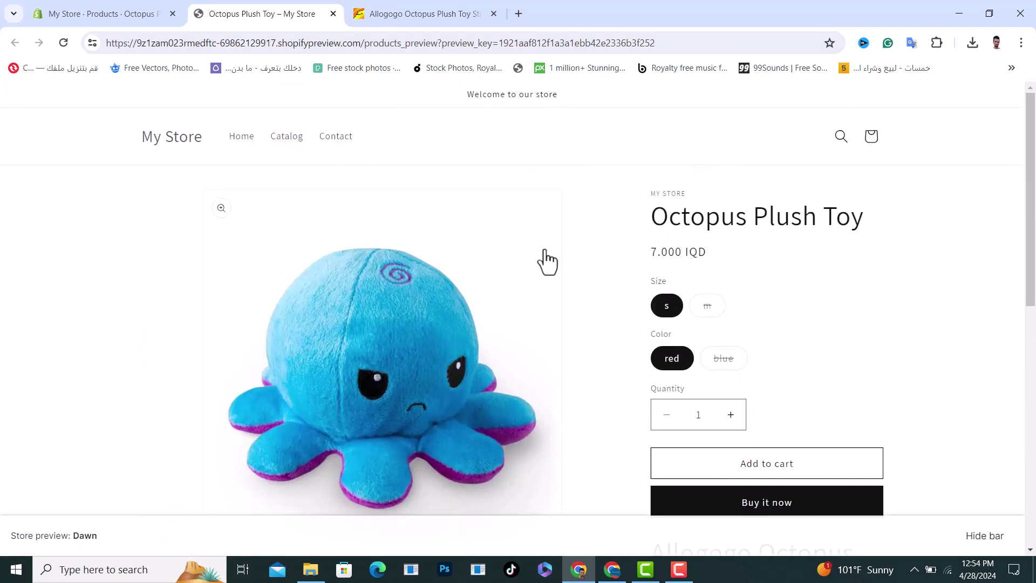
# - Switch back to the store admin and return from the Octopus Plush Toy page to the product list
pyautogui.click(116, 12)
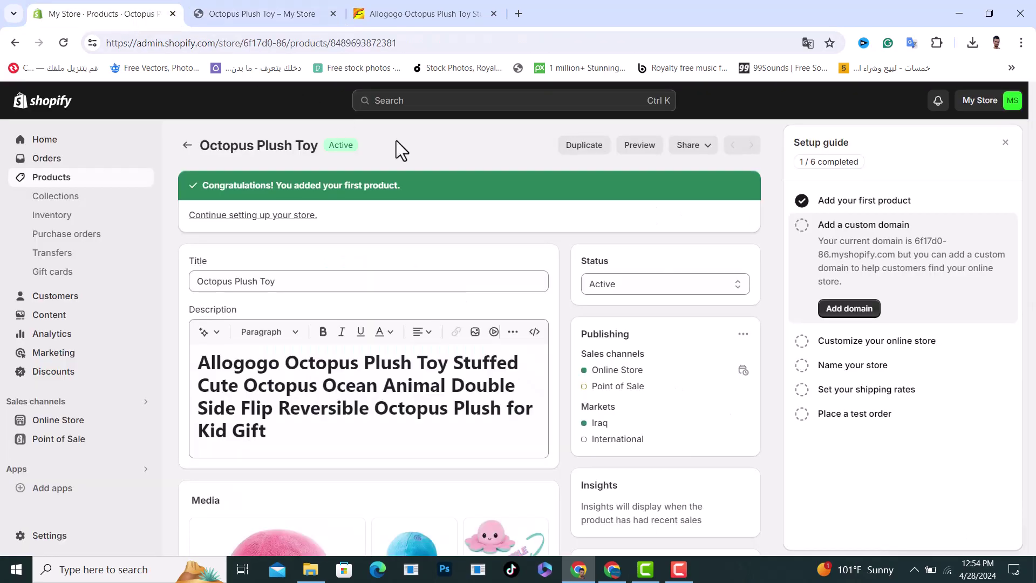
pyautogui.click(187, 145)
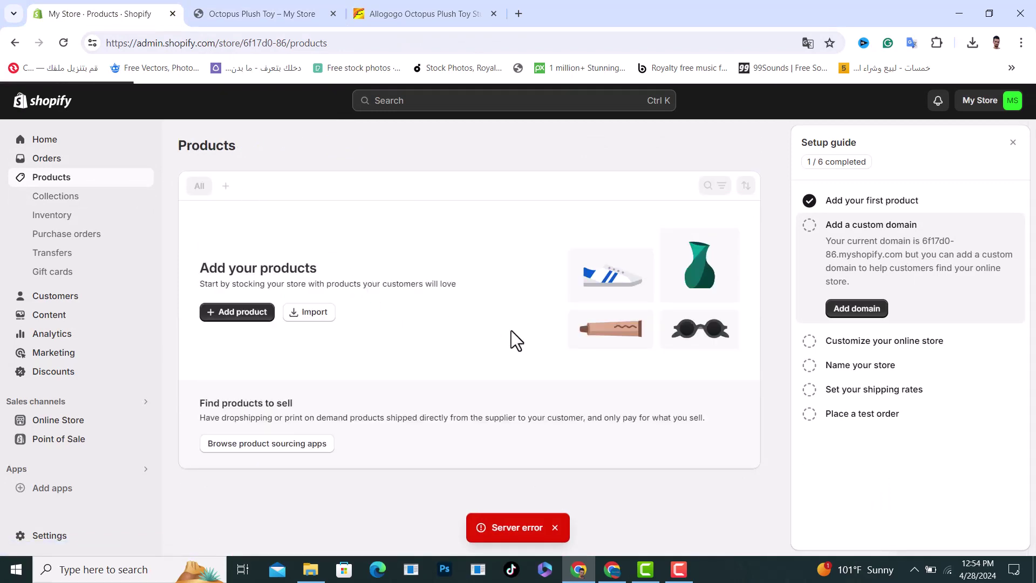